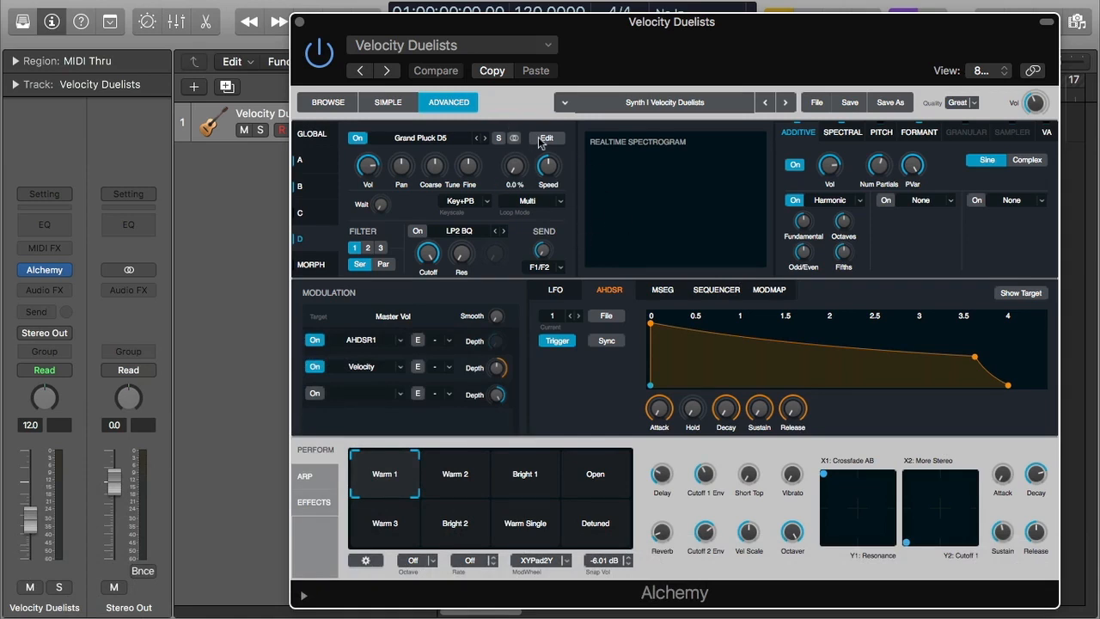
Step: Open source D for editing and choose the Grand Pluck D5 zone
left_click(544, 138)
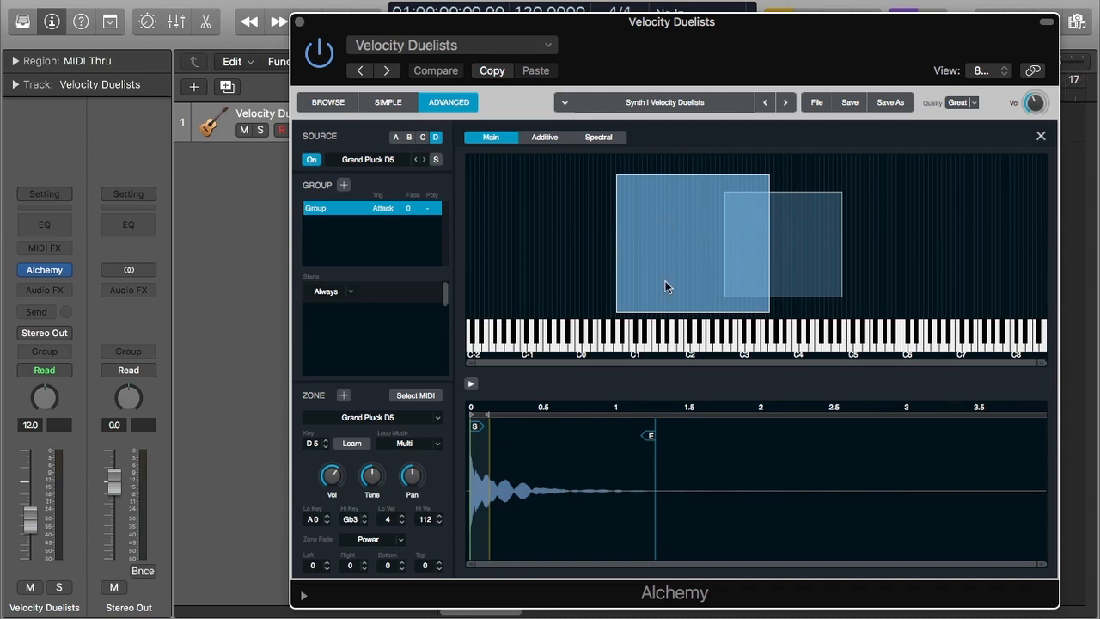
left_click(437, 416)
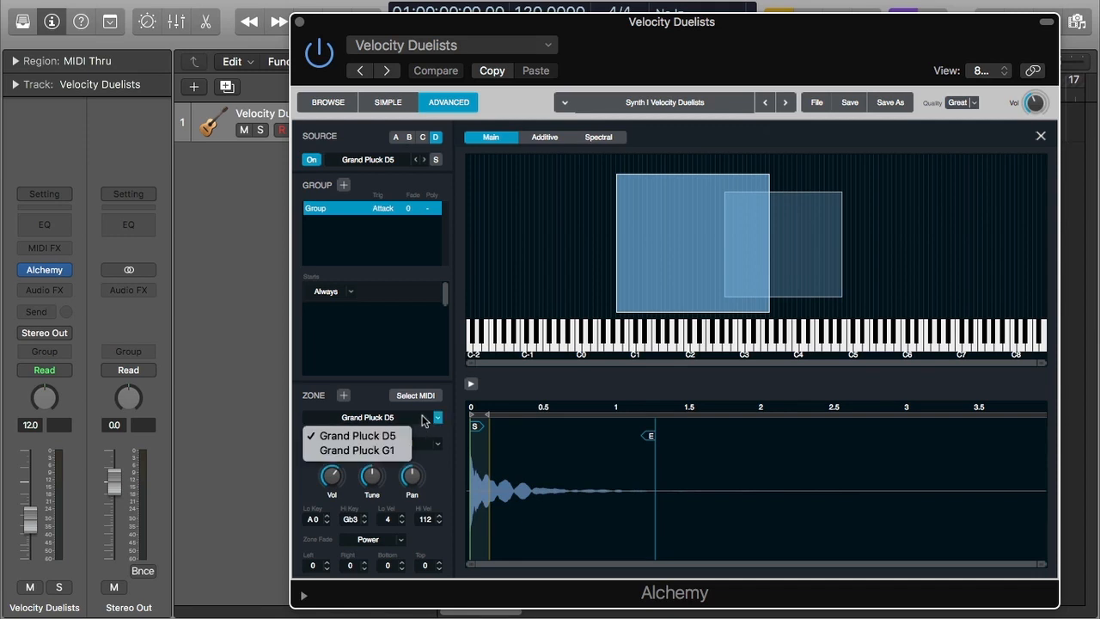
left_click(359, 436)
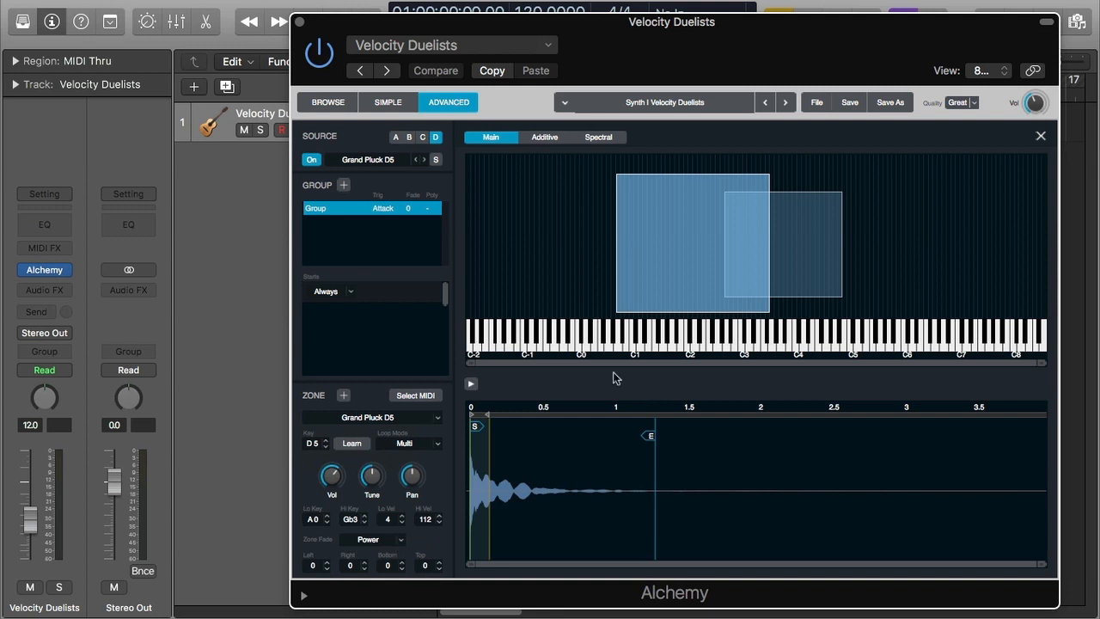
Step: Stretch the Grand Pluck G1 zone to a high key of Bb5 and a velocity range of about 14 to 107
left_click(784, 254)
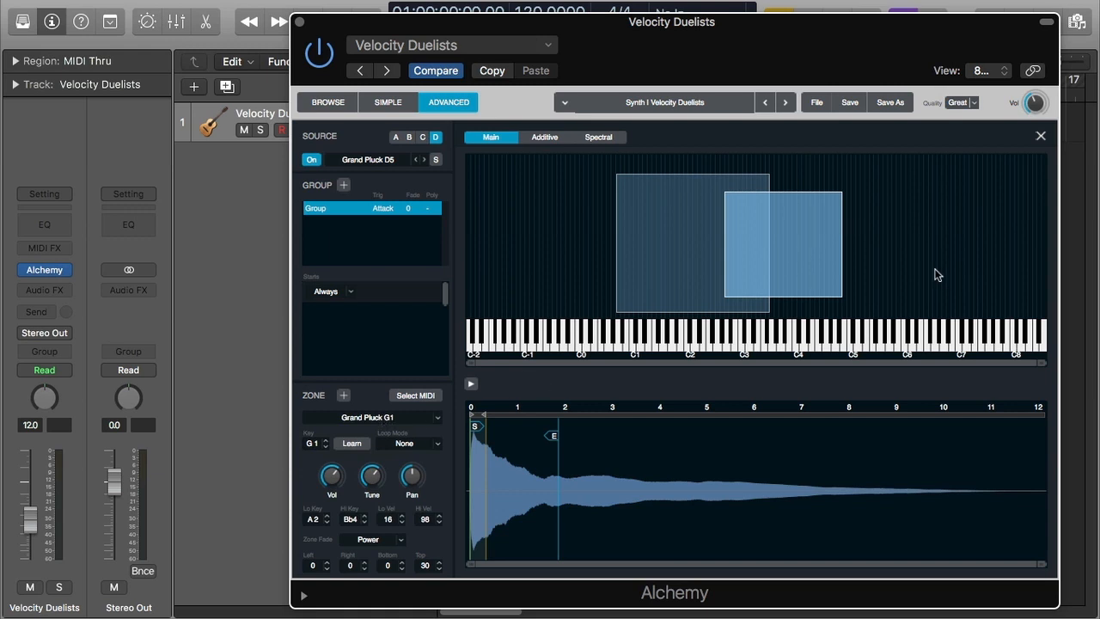
left_click_drag(842, 249, 896, 254)
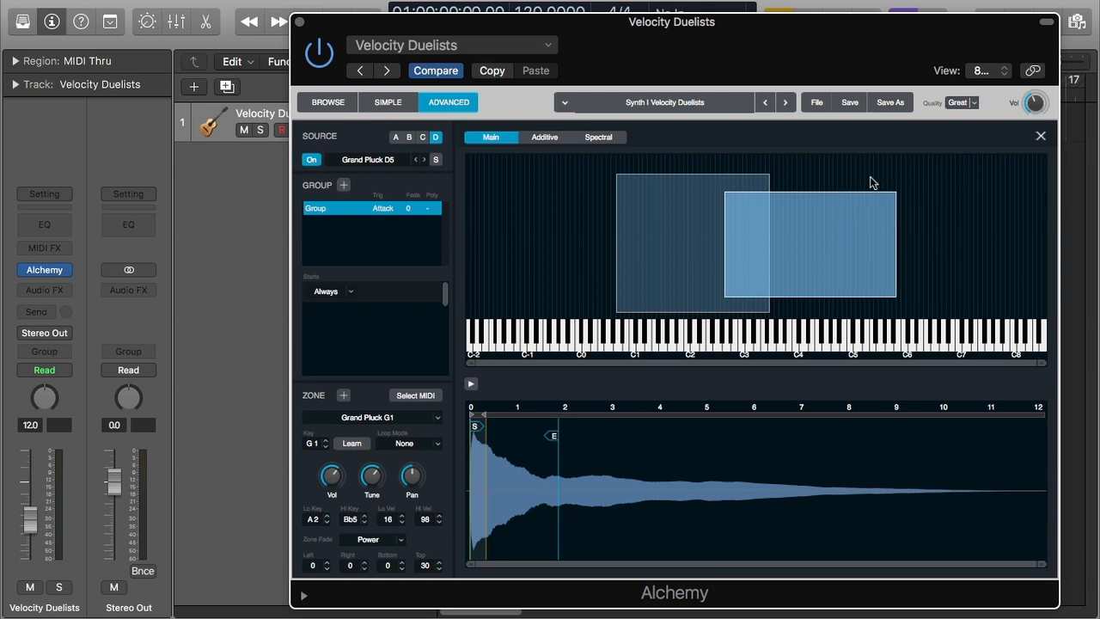
mouse_move(868, 193)
left_mouse_down()
mouse_move(872, 156)
mouse_move(871, 195)
mouse_move(872, 181)
left_mouse_up()
mouse_move(855, 296)
left_mouse_down()
mouse_move(854, 310)
mouse_move(854, 300)
left_mouse_up()
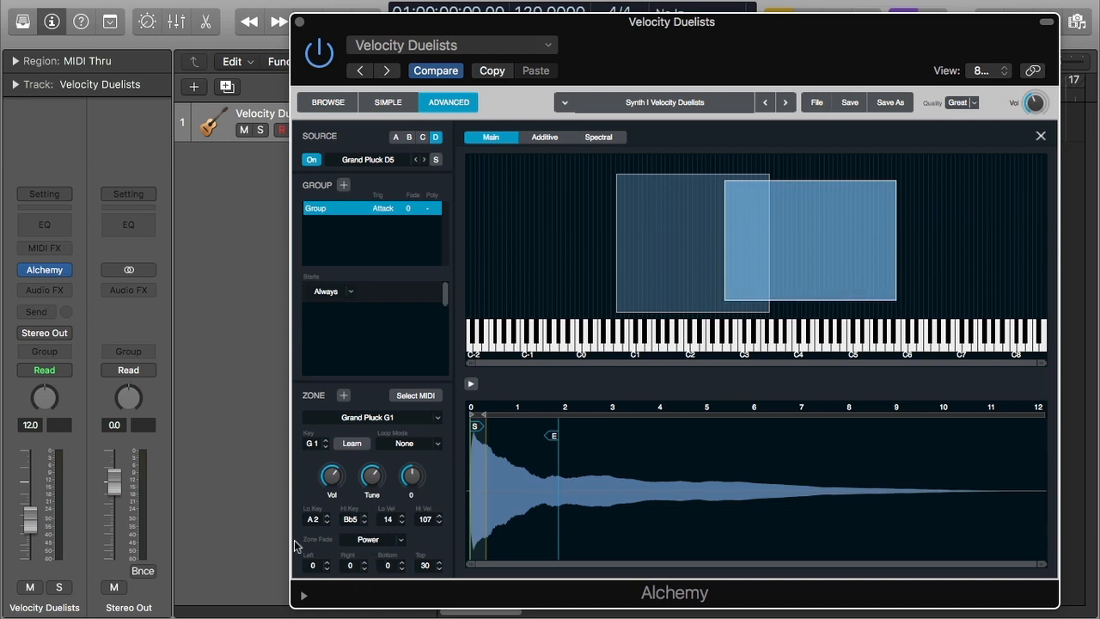
Step: Extend the Grand Pluck D5 zone down to D0 and lower its high velocity to about 105
left_click(724, 265)
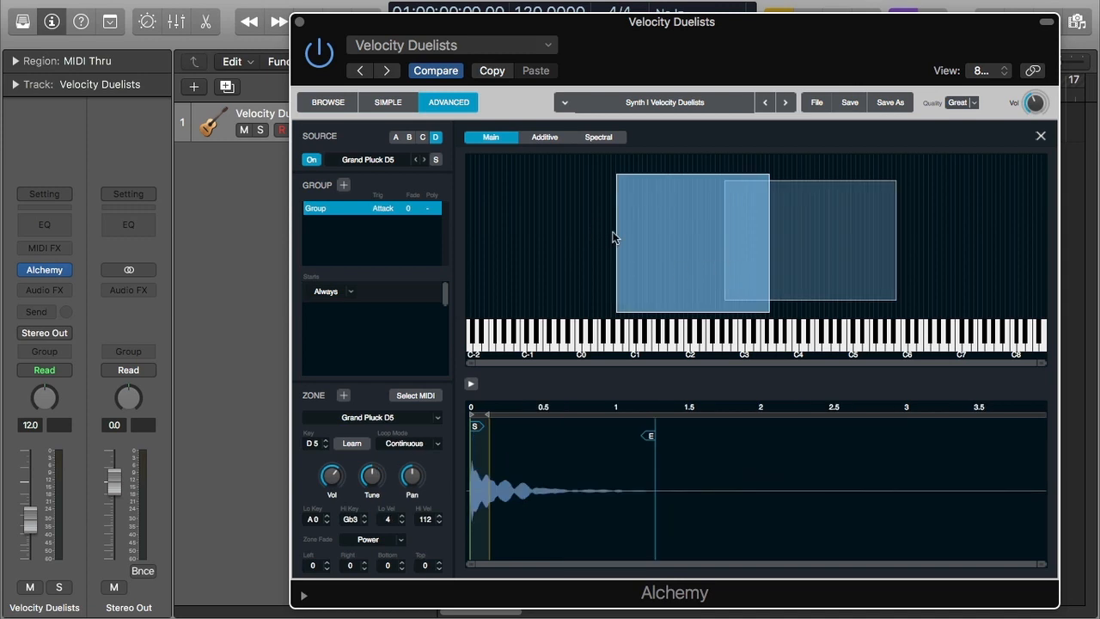
left_click_drag(617, 235, 584, 243)
mouse_move(649, 173)
left_mouse_down()
mouse_move(650, 214)
mouse_move(655, 185)
left_mouse_up()
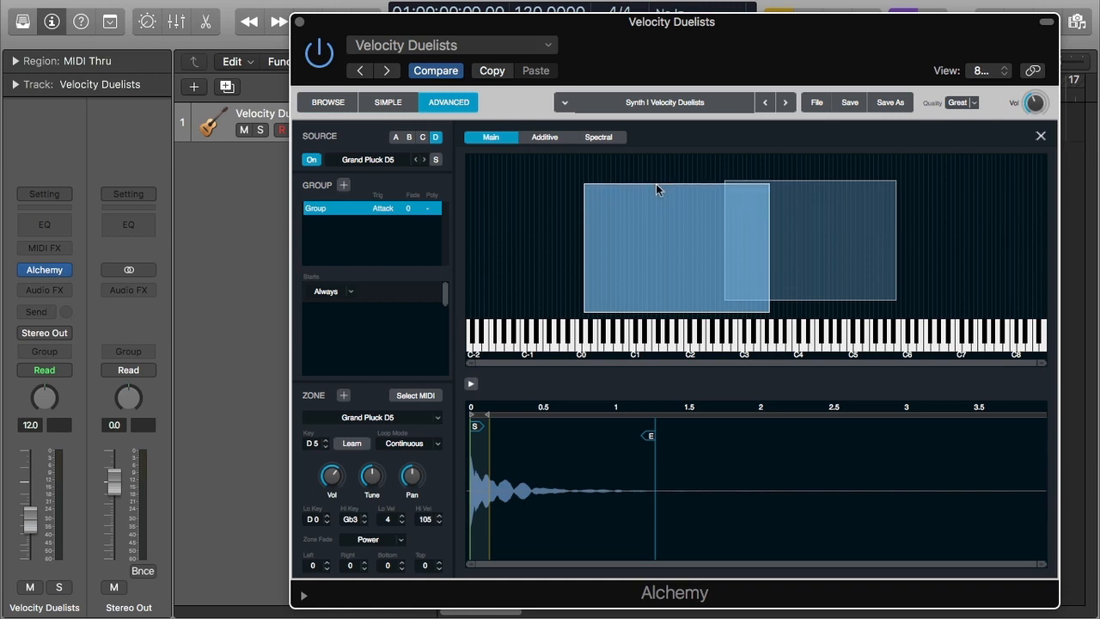
left_click(326, 563)
left_click(327, 562)
left_click(326, 563)
left_click(326, 569)
Step: Raise the Grand Pluck D5 zone's low velocity to about 33
left_click_drag(690, 310, 694, 275)
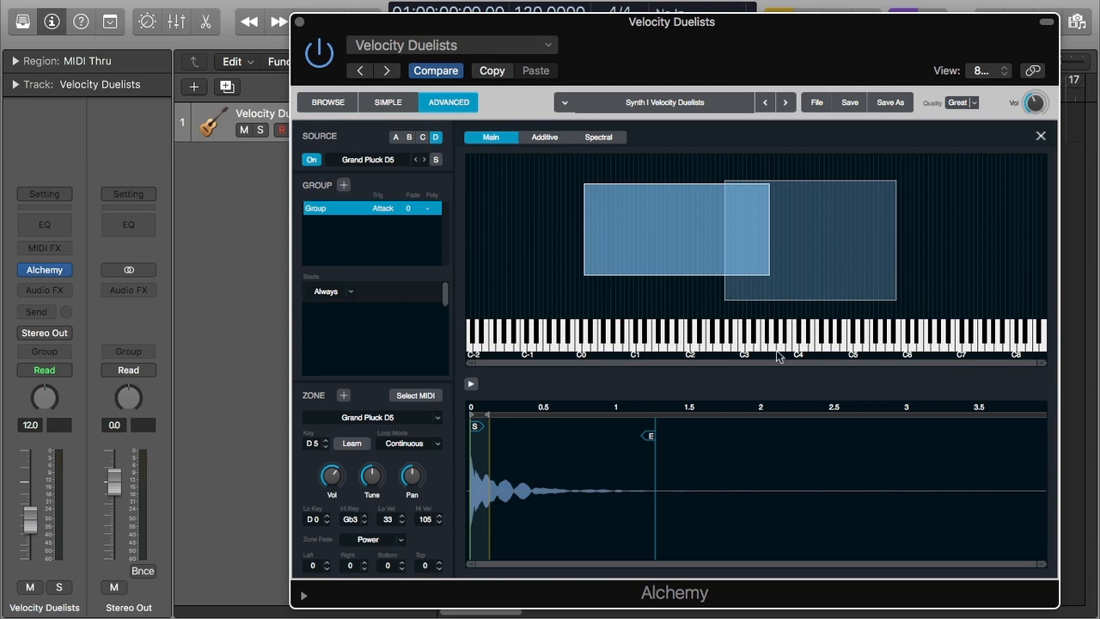
mouse_move(471, 368)
left_mouse_down()
mouse_move(637, 354)
mouse_move(621, 370)
mouse_move(471, 374)
left_mouse_up()
left_click_drag(1040, 362, 619, 355)
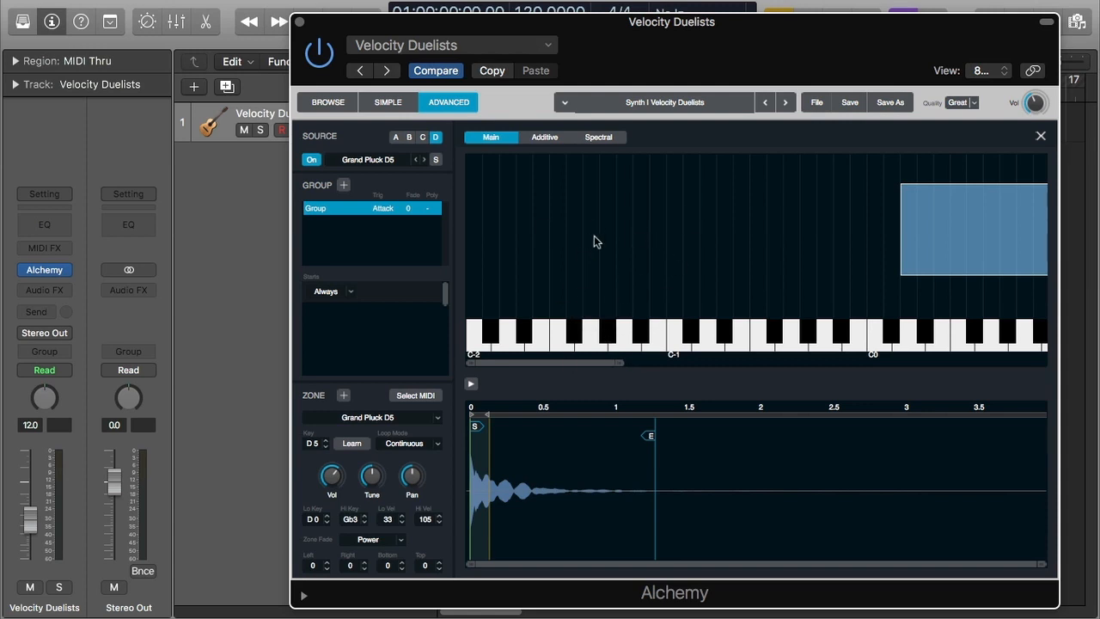
left_click_drag(622, 362, 1052, 365)
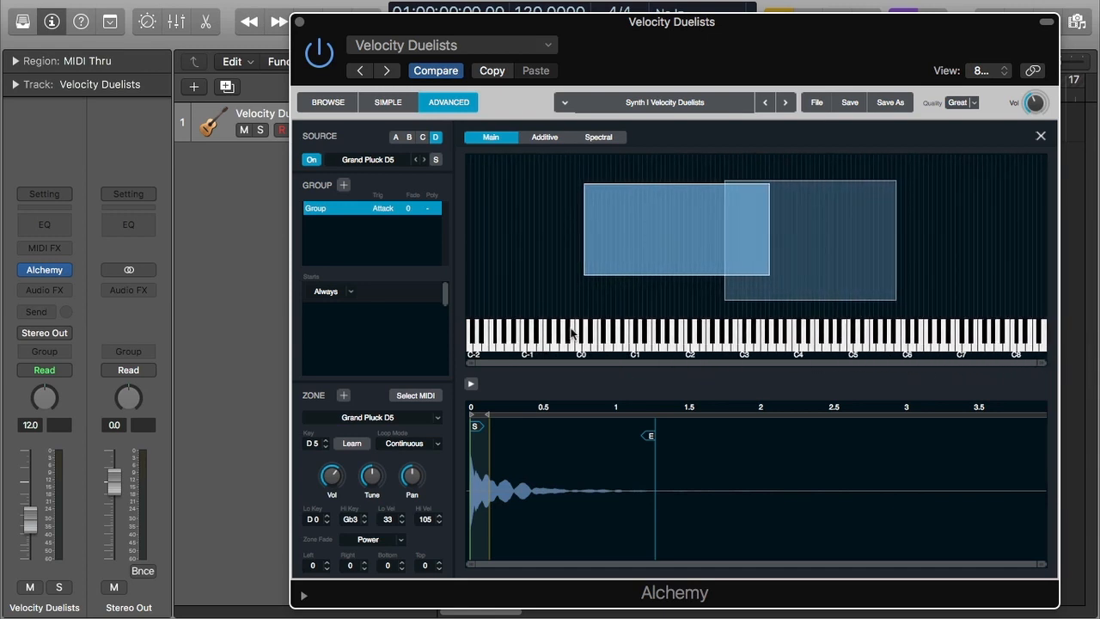
Step: Audition several notes across the keyboard to hear where the Grand Pluck zones respond
left_click(618, 347)
left_click(641, 345)
left_click(631, 341)
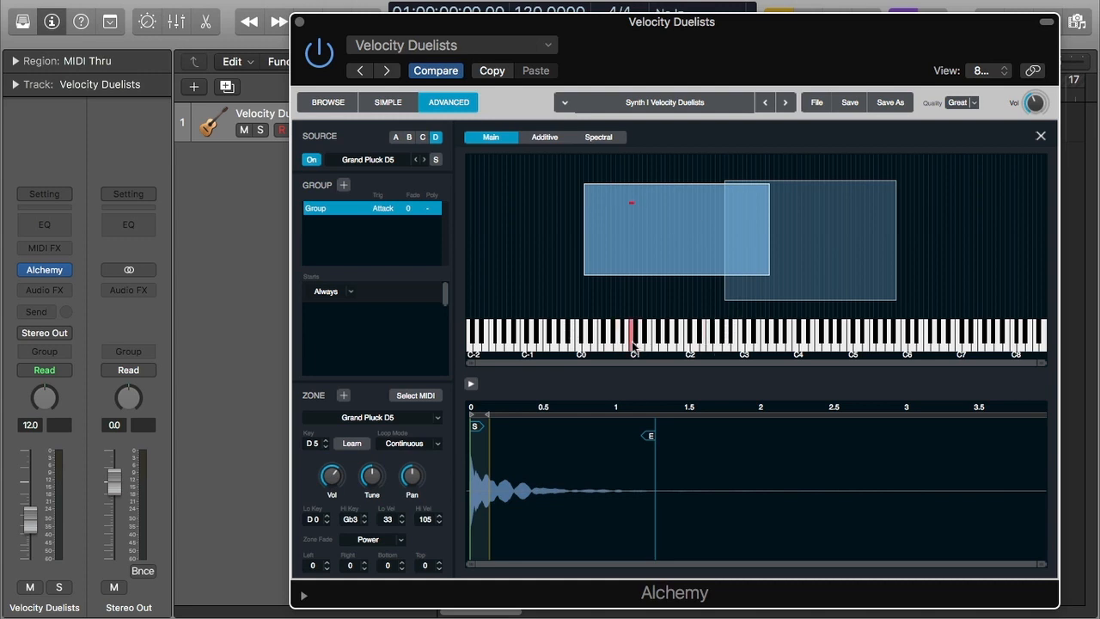
left_click(837, 348)
Step: Select the Grand Pluck G1 zone, audition notes around it, and return the playhead to the project start
left_click(382, 419)
left_click(385, 450)
left_click(717, 343)
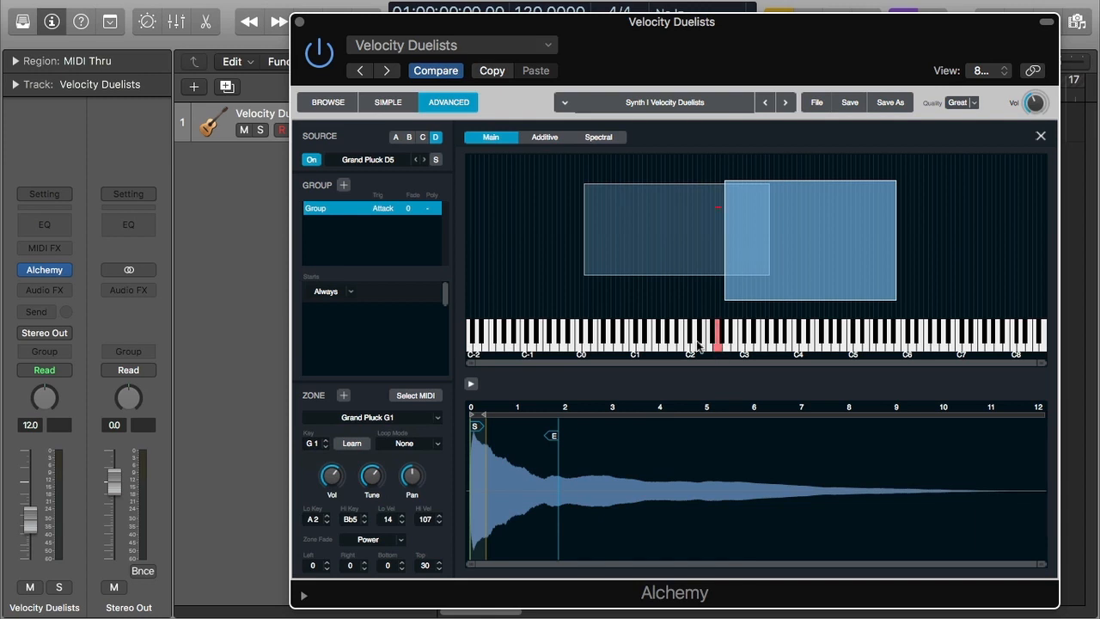
left_click(595, 337)
key("space")
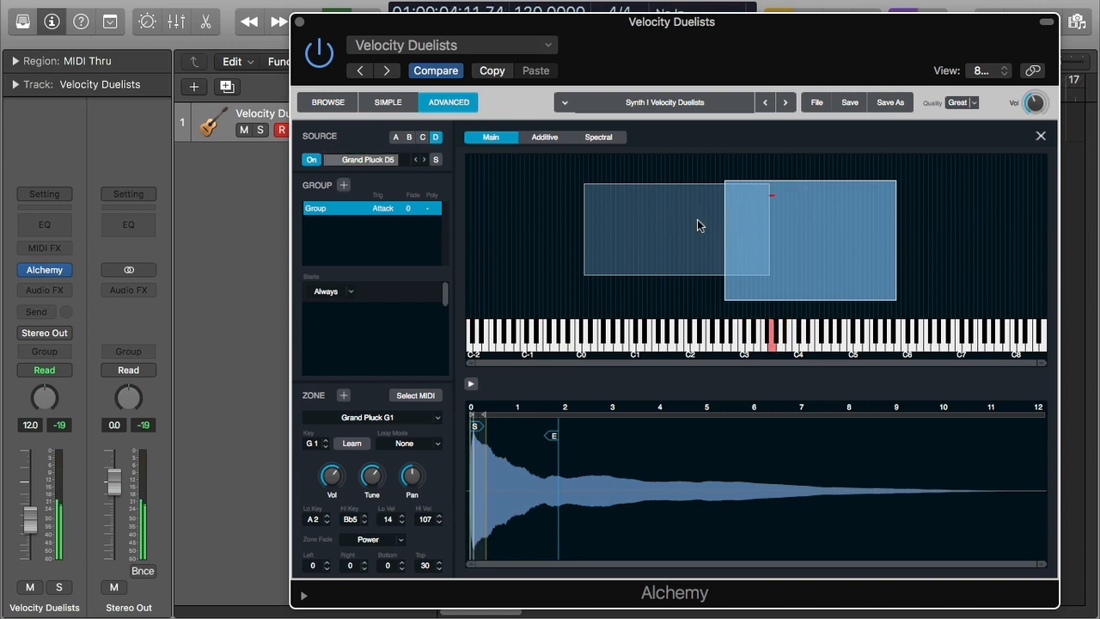
key("space")
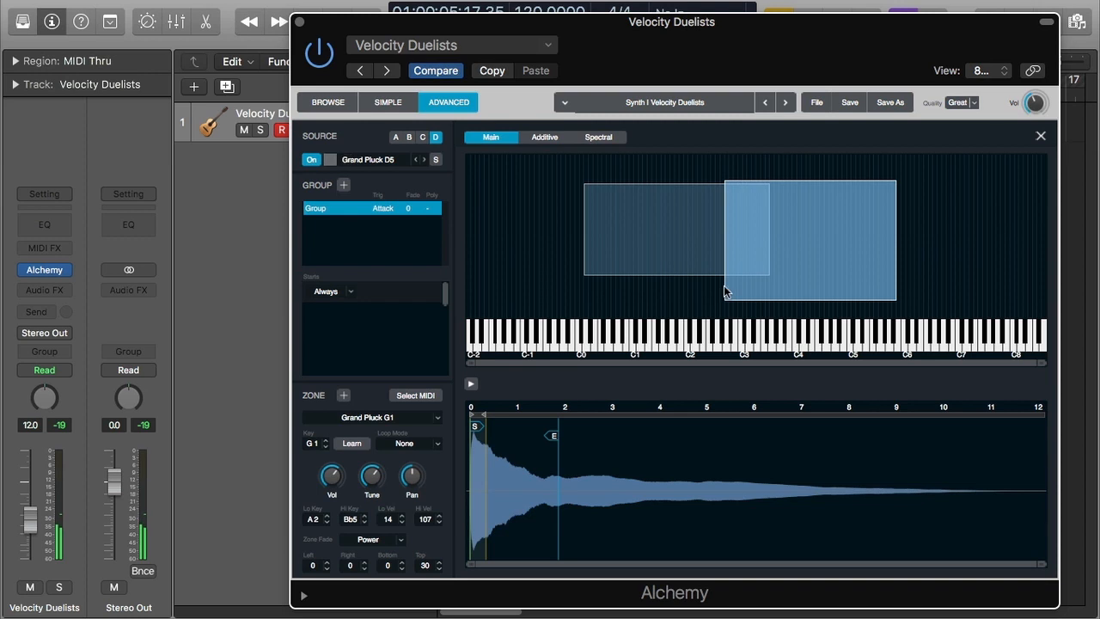
key("Return")
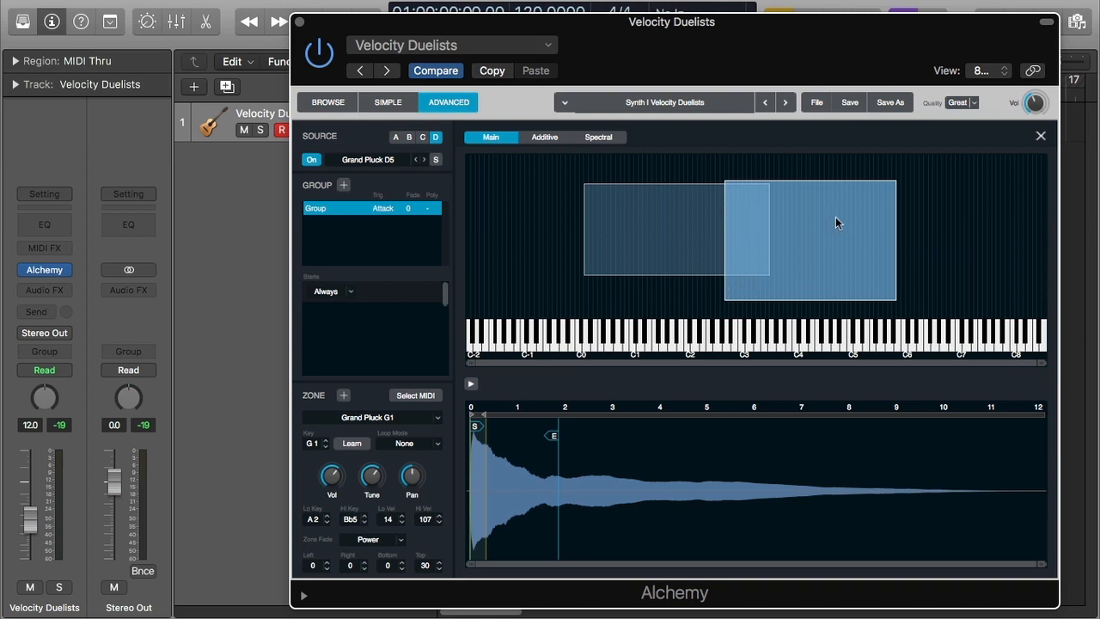
Step: Try pasting to a new group from the Grand Pluck D5 zone and delete the added group
left_click(681, 228)
right_click(682, 228)
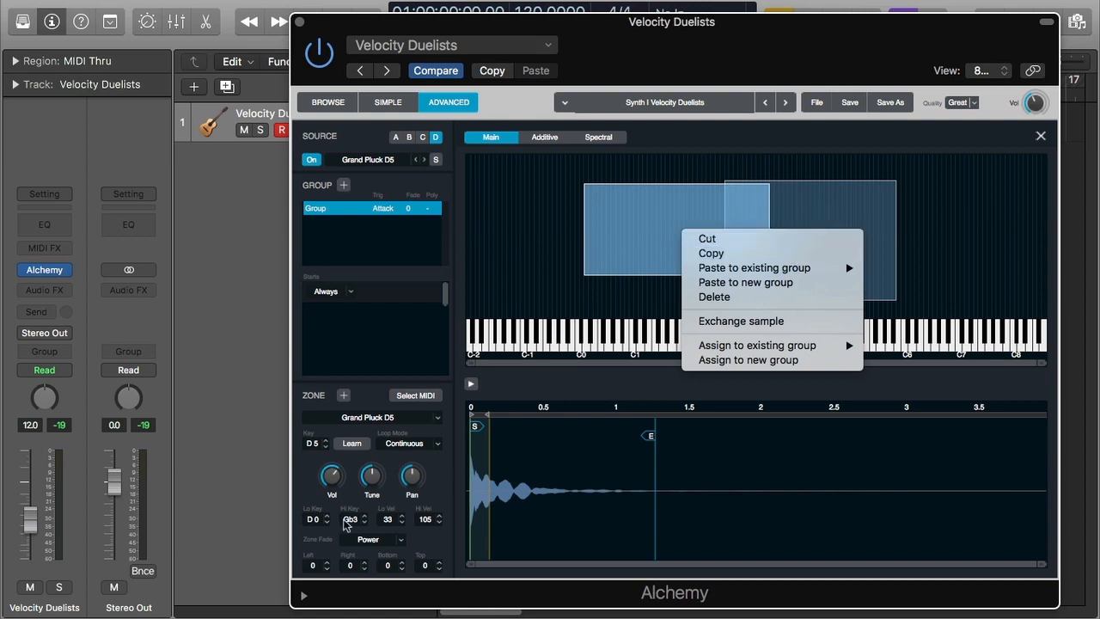
mouse_move(782, 273)
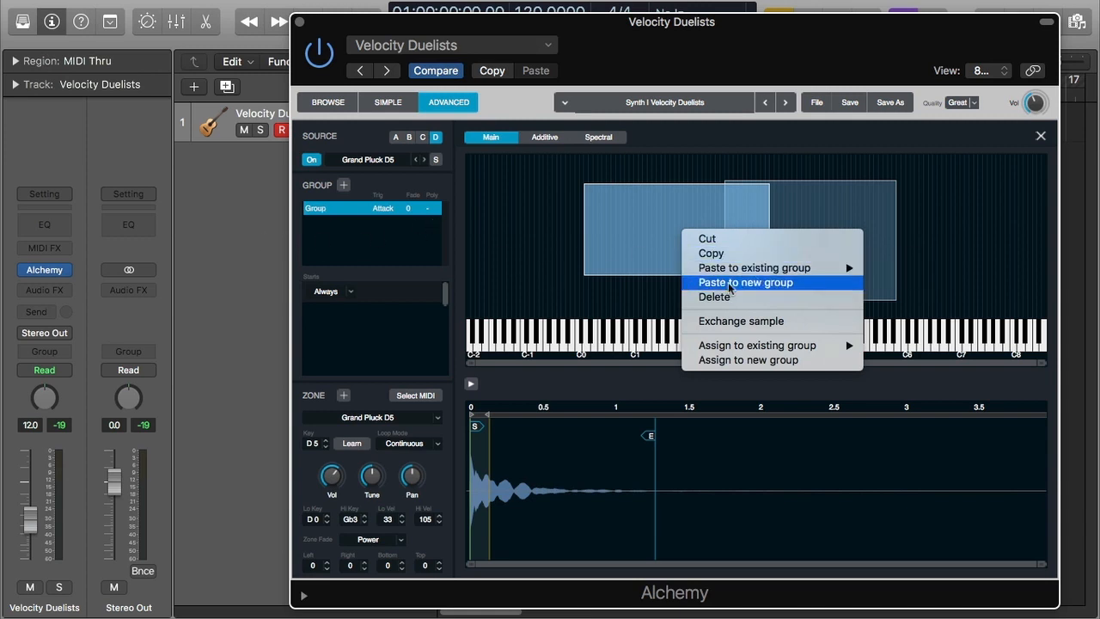
left_click(775, 290)
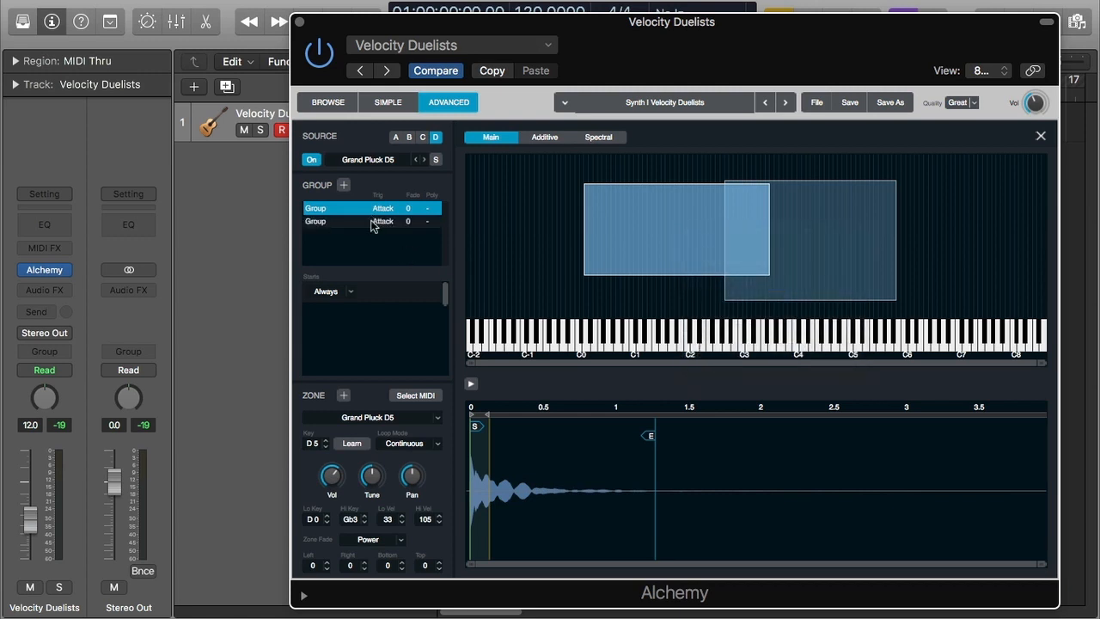
left_click(373, 222)
right_click(391, 222)
left_click(421, 232)
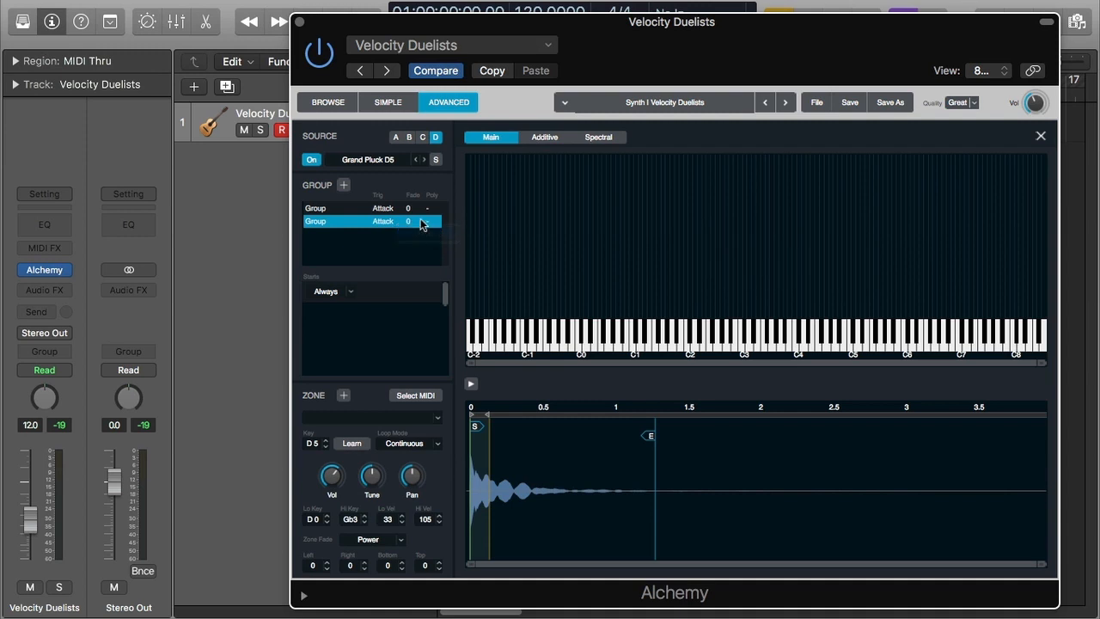
Step: Copy the Grand Pluck D5 zone, paste it into a new group and select that group
right_click(681, 241)
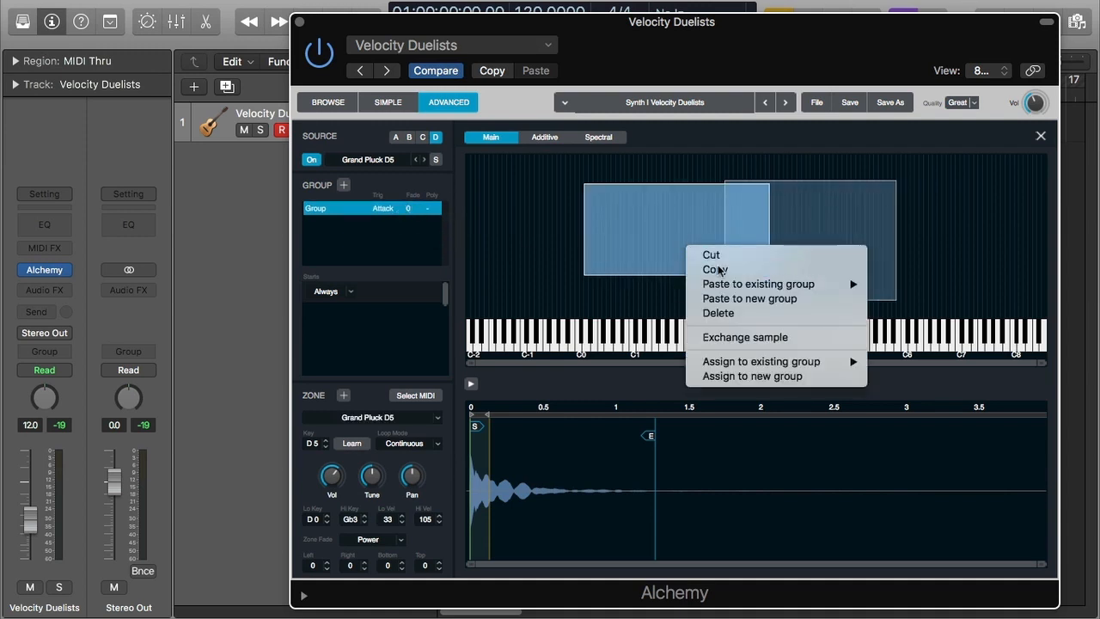
left_click(722, 263)
right_click(622, 225)
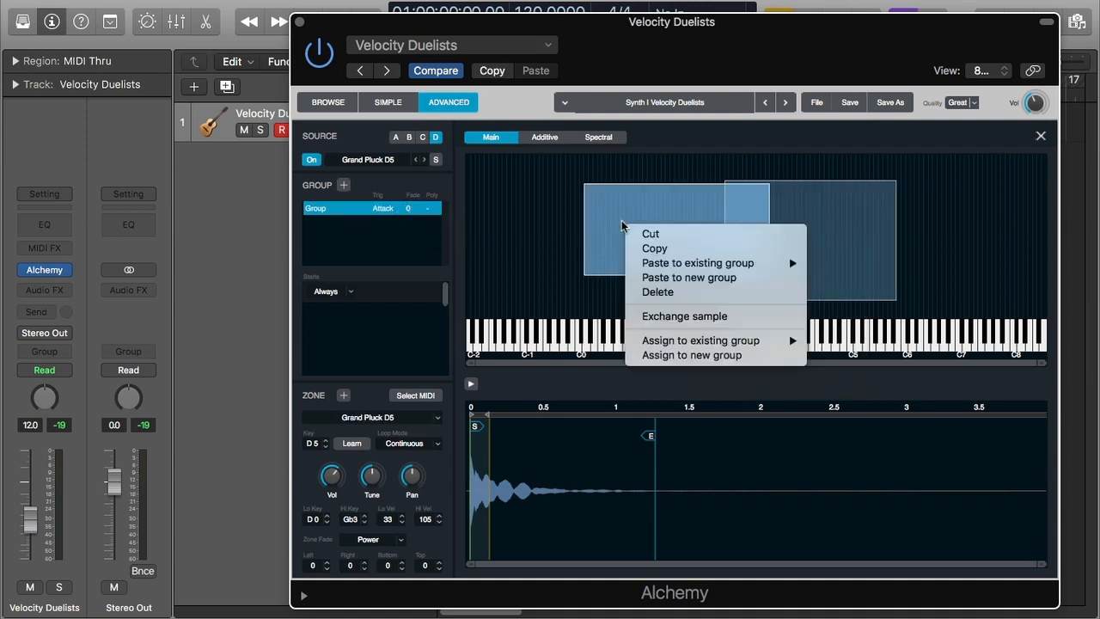
left_click(679, 277)
left_click(362, 222)
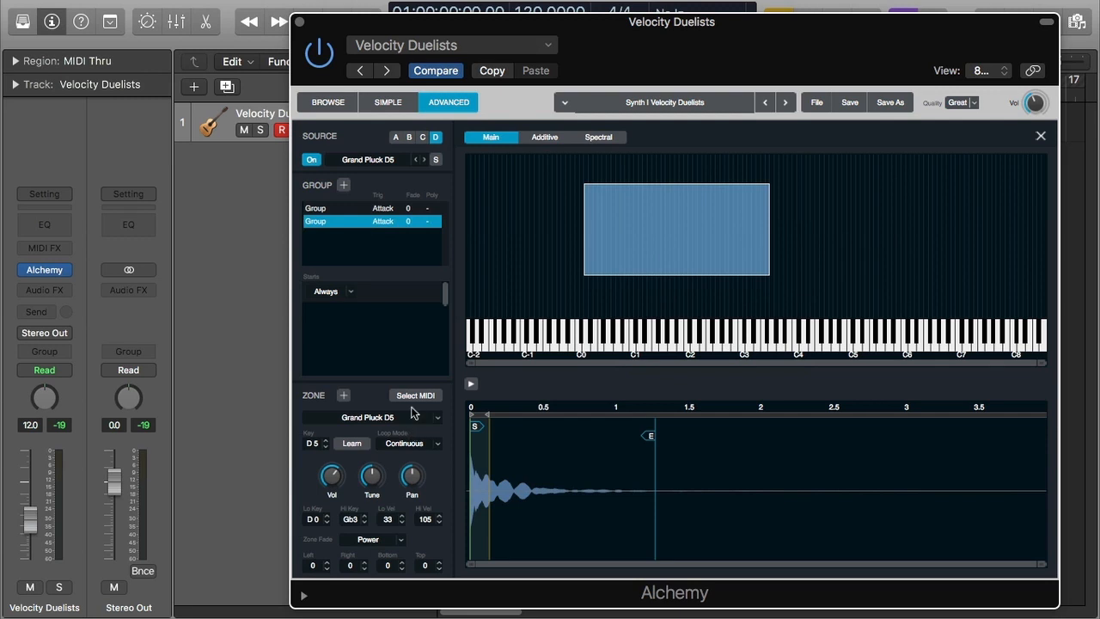
Step: Check the new group's zone list and compare the key mapping of the two groups
left_click(414, 417)
left_click(432, 434)
right_click(418, 223)
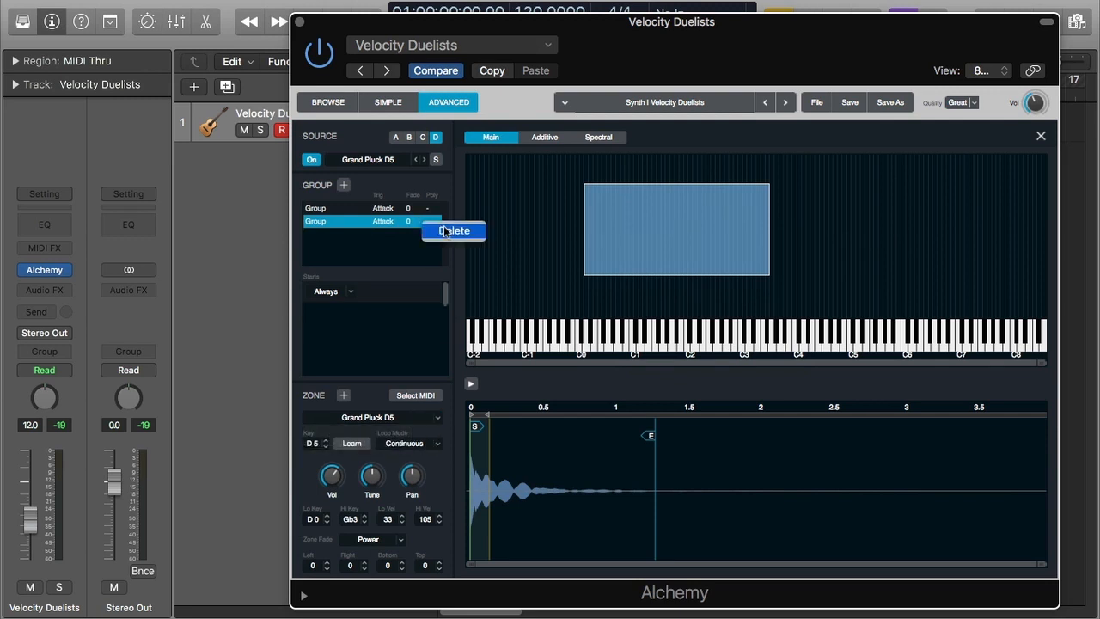
left_click(378, 247)
left_click(379, 208)
left_click(380, 221)
left_click(380, 208)
left_click(380, 220)
left_click(381, 208)
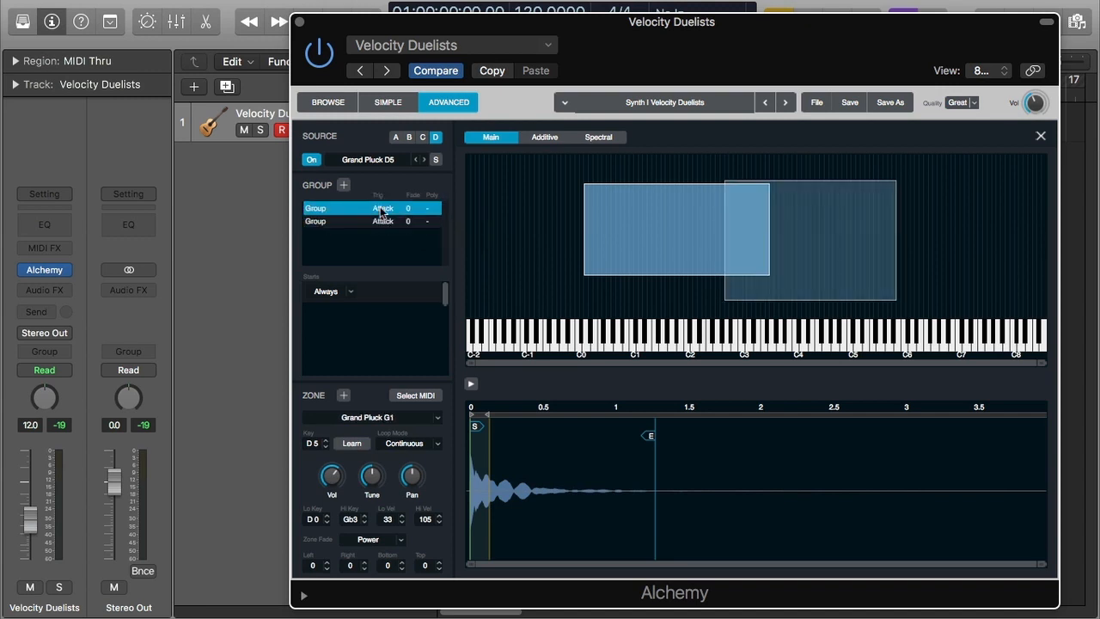
left_click(380, 220)
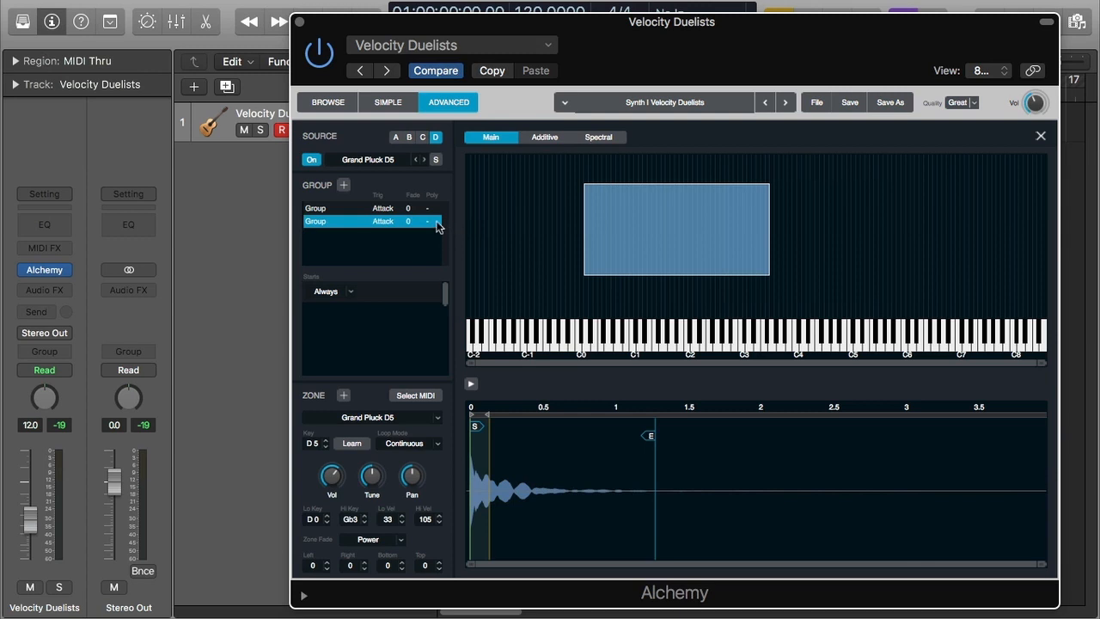
Step: Delete the second group holding the copied Grand Pluck D5 zone
left_click(413, 211)
right_click(409, 221)
left_click(442, 235)
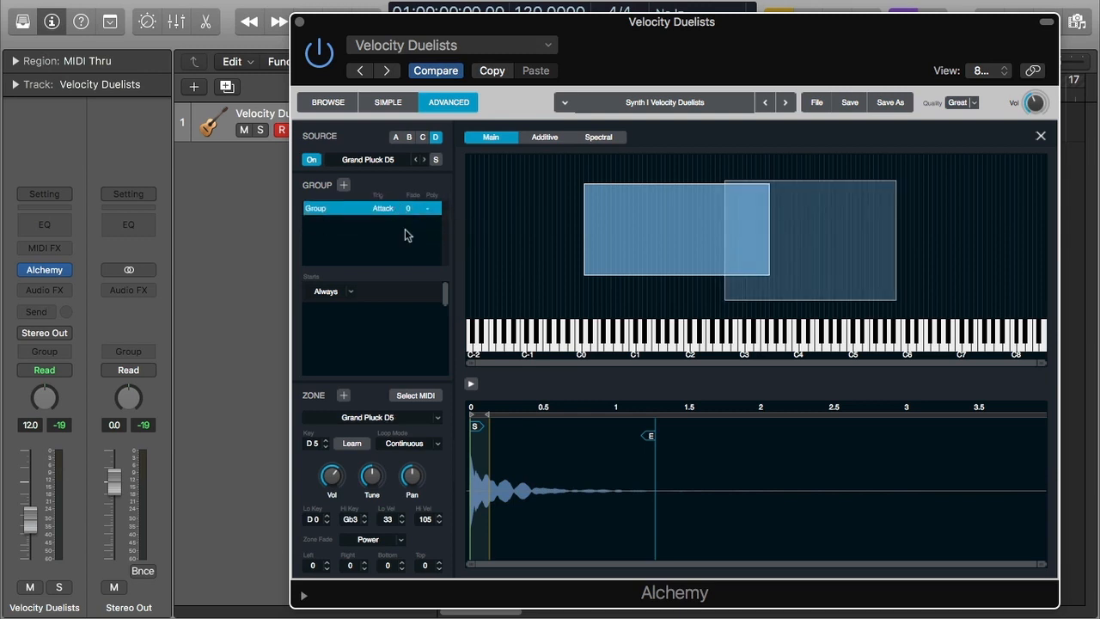
Step: Preview Grand Pluck B3.wav, exchange the Grand Pluck D5 zone's sample for Grand Pluck A5.wav, and check the zone list
right_click(684, 225)
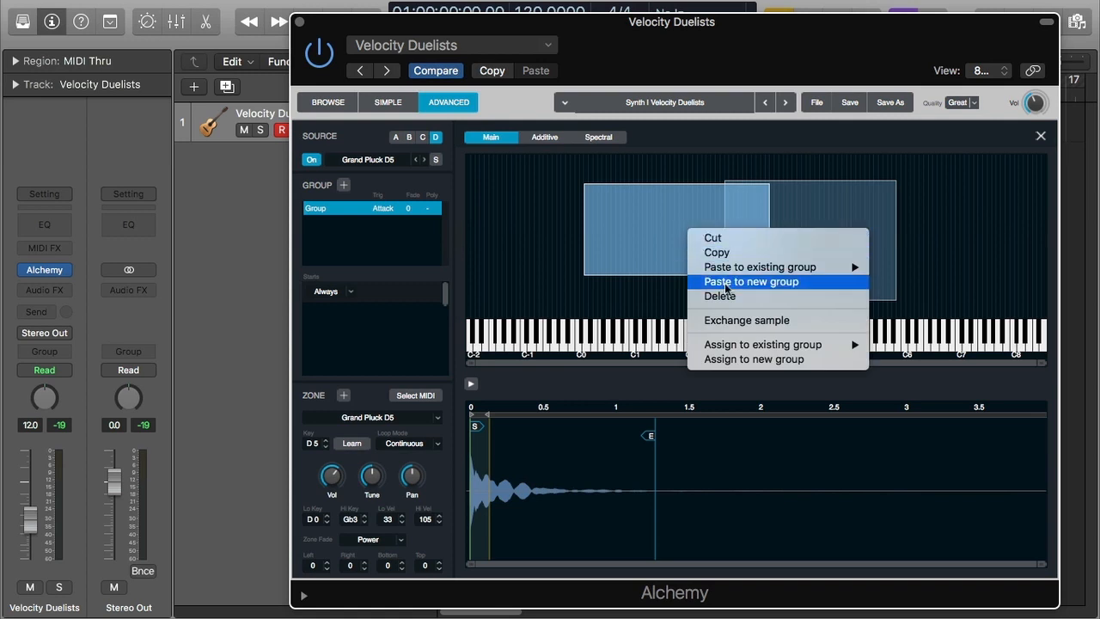
left_click(805, 321)
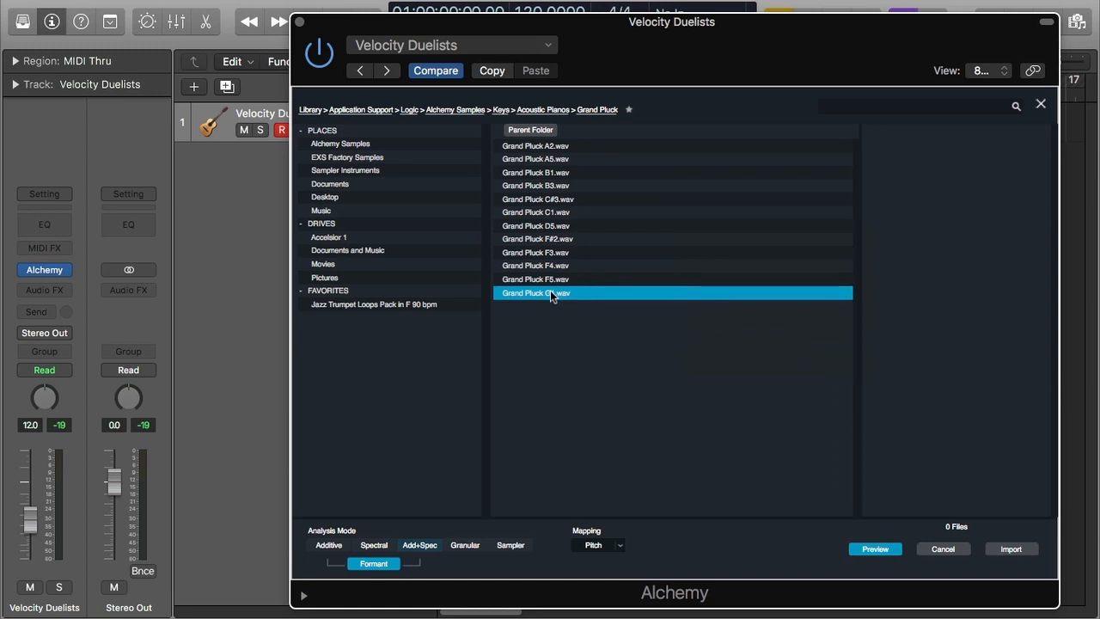
left_click(585, 188)
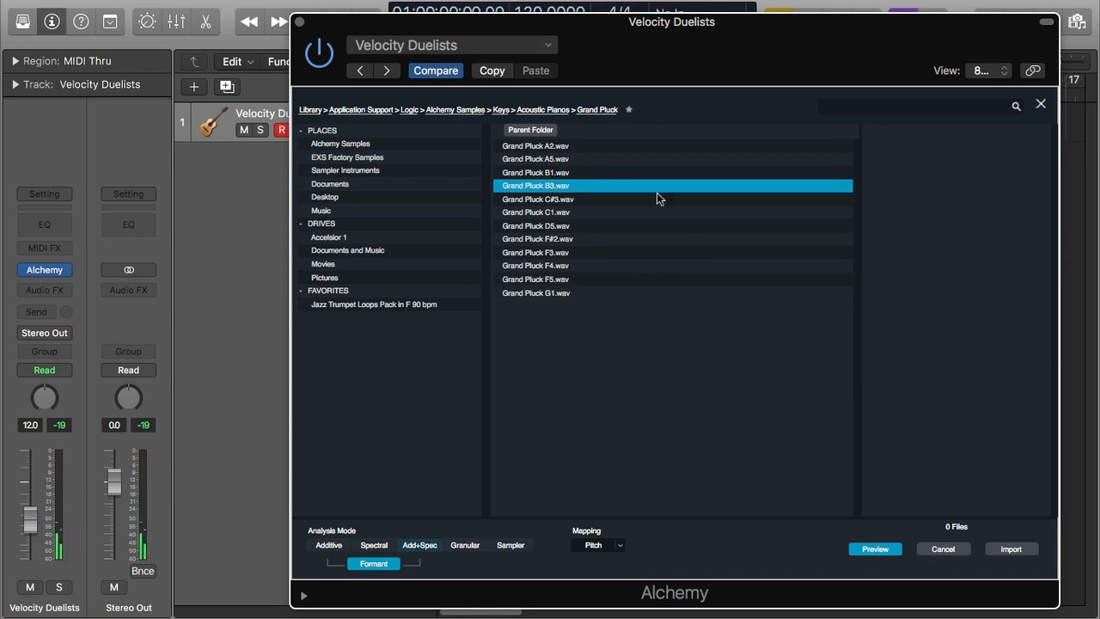
double_click(581, 159)
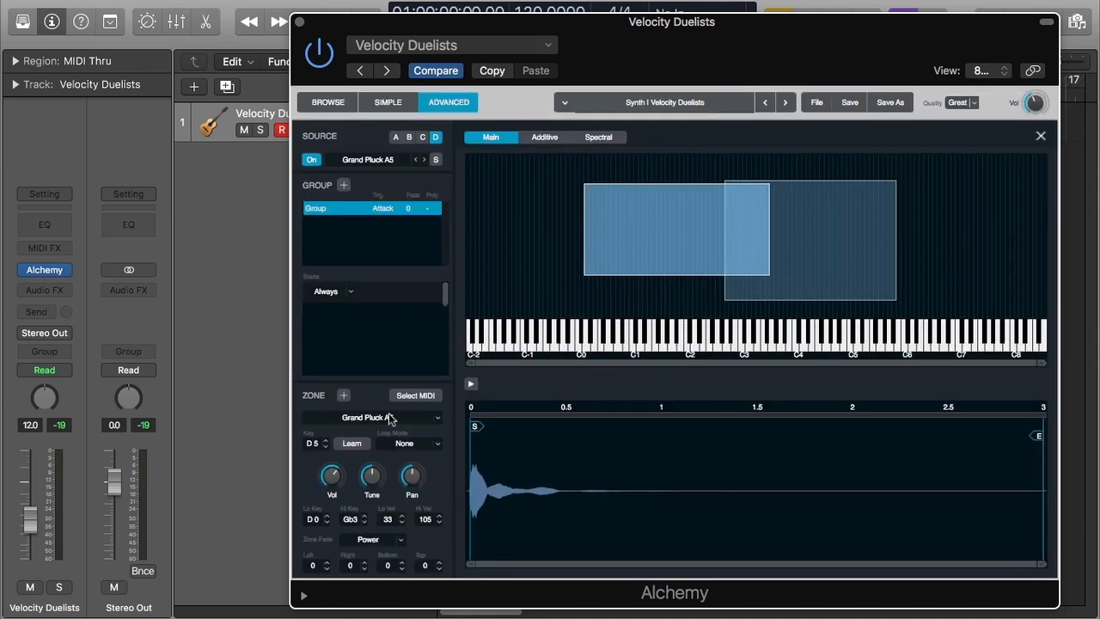
left_click(386, 418)
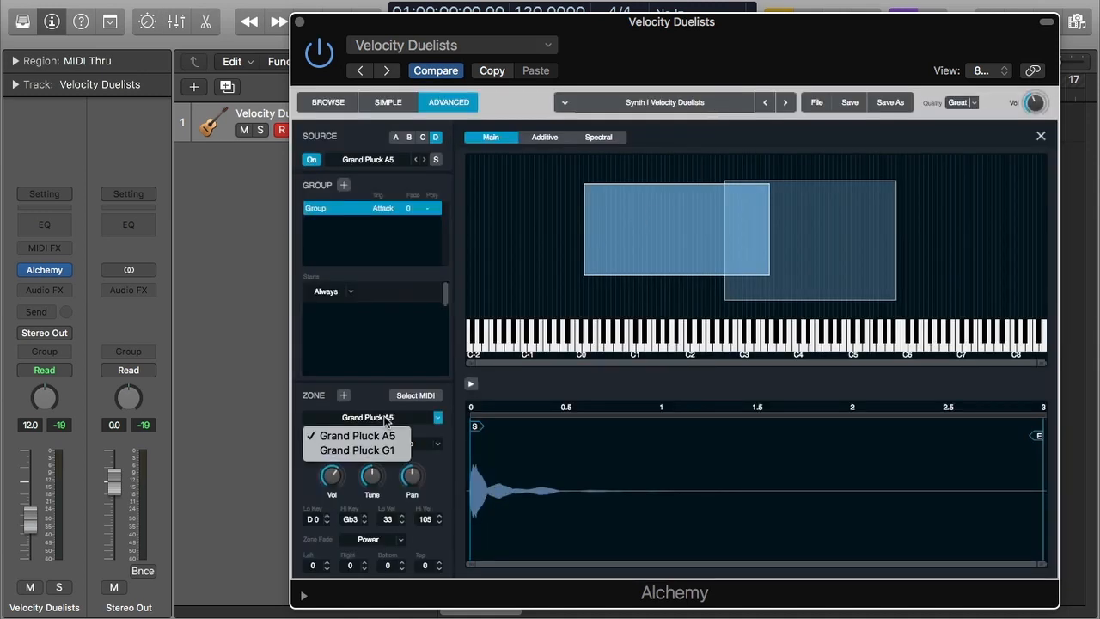
left_click(462, 462)
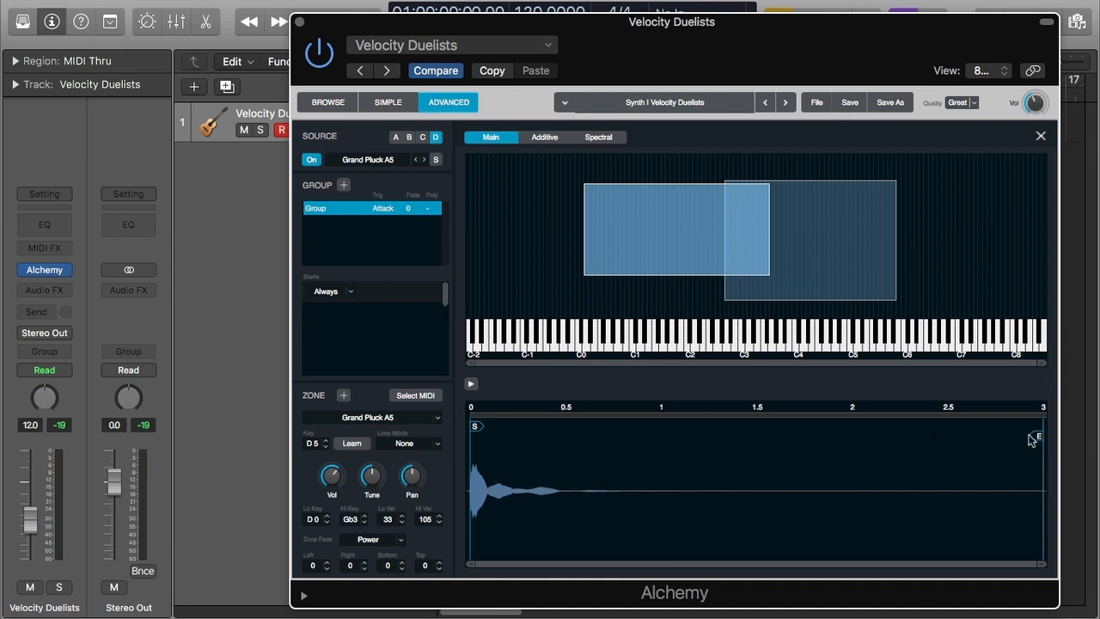
Step: Shorten the Grand Pluck A5 sample by moving its end marker to about 0.57 seconds
left_click_drag(1035, 439, 573, 457)
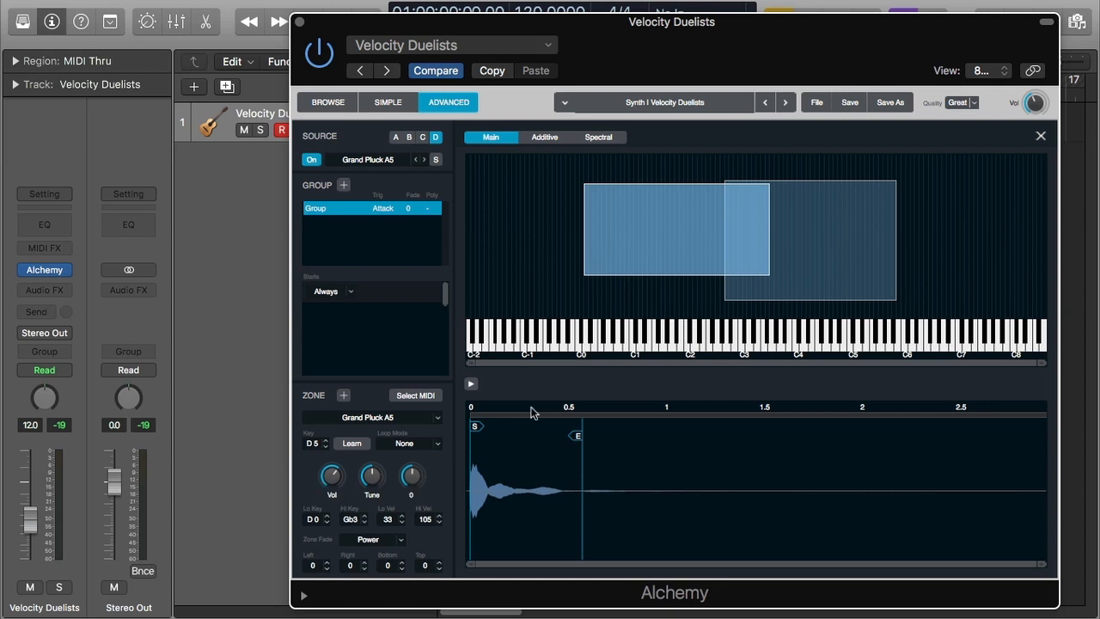
Step: Review the zone editing options, including group assignment, for the Grand Pluck A5 and Grand Pluck G1 zones and compare their waveforms
right_click(671, 259)
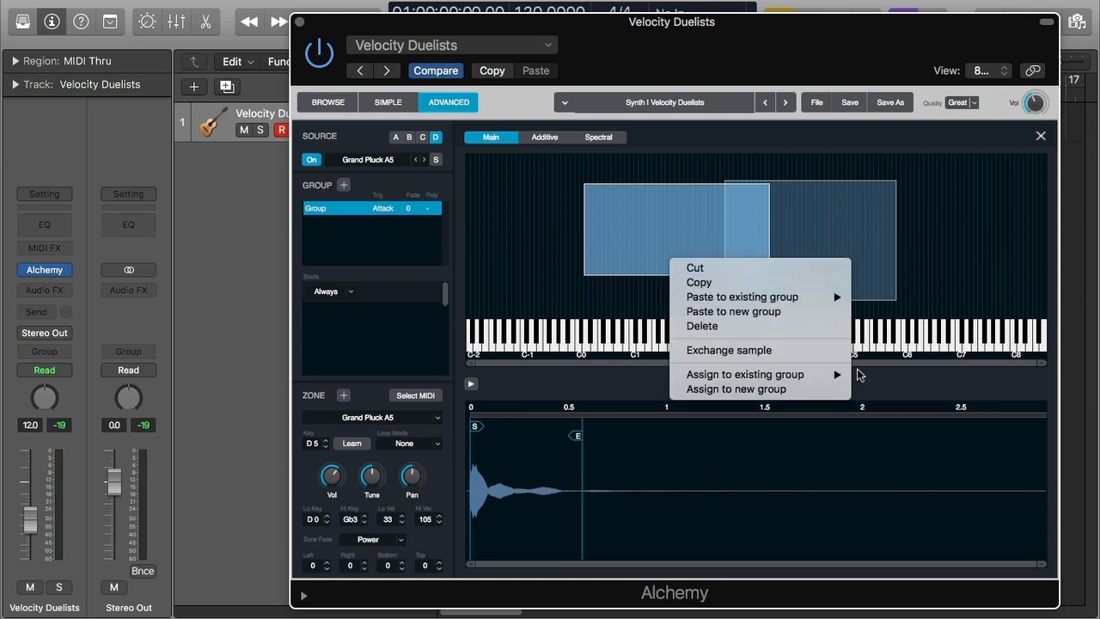
left_click(839, 211)
left_click(839, 211)
right_click(841, 210)
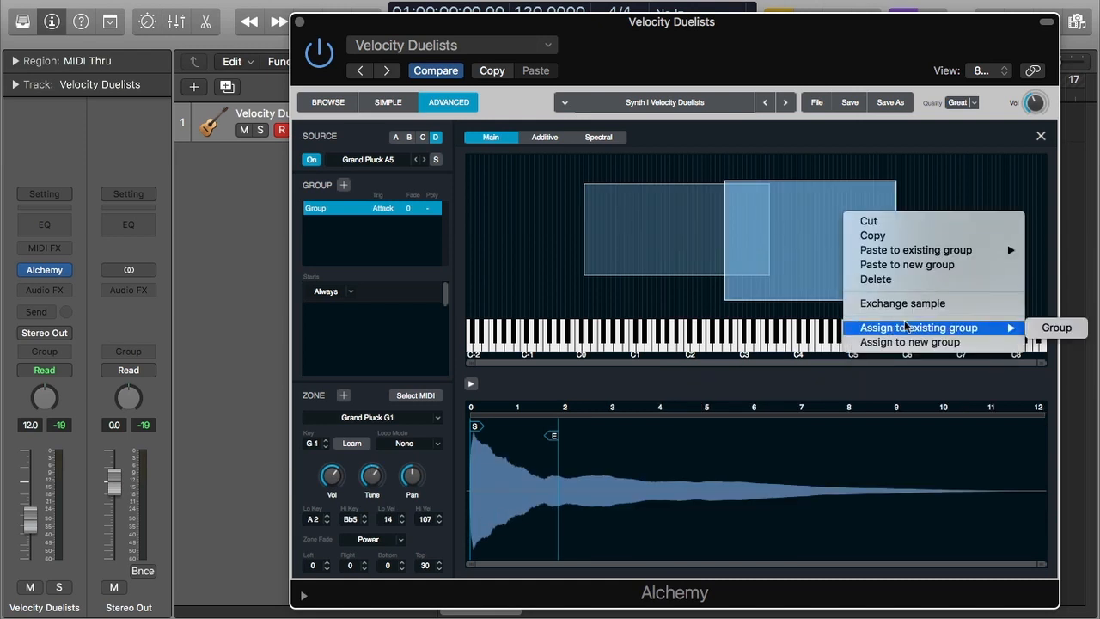
mouse_move(901, 329)
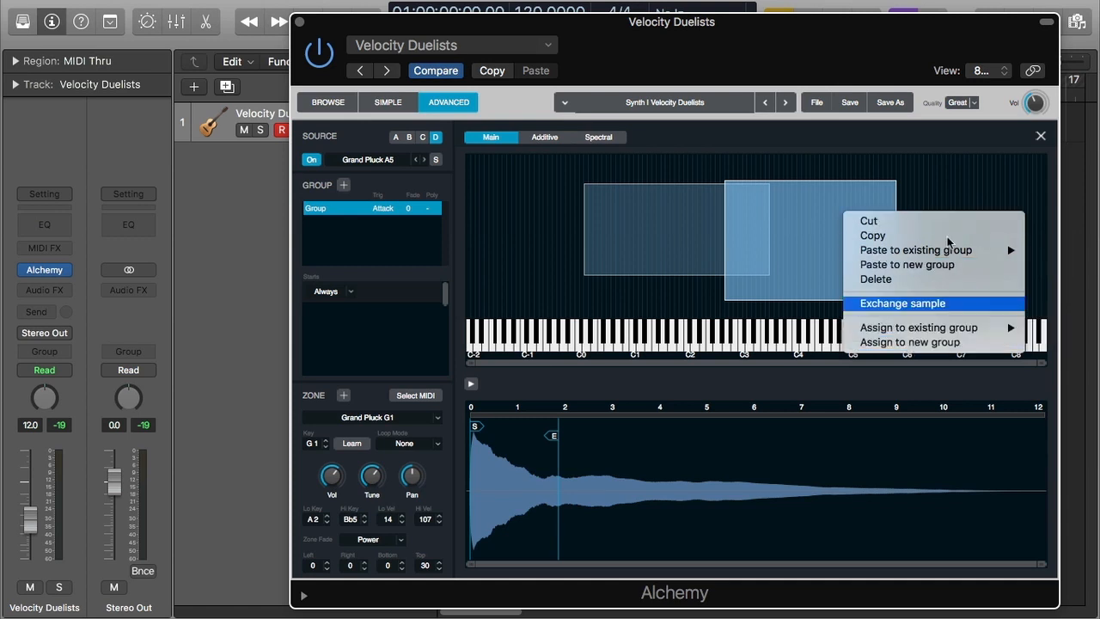
left_click(983, 123)
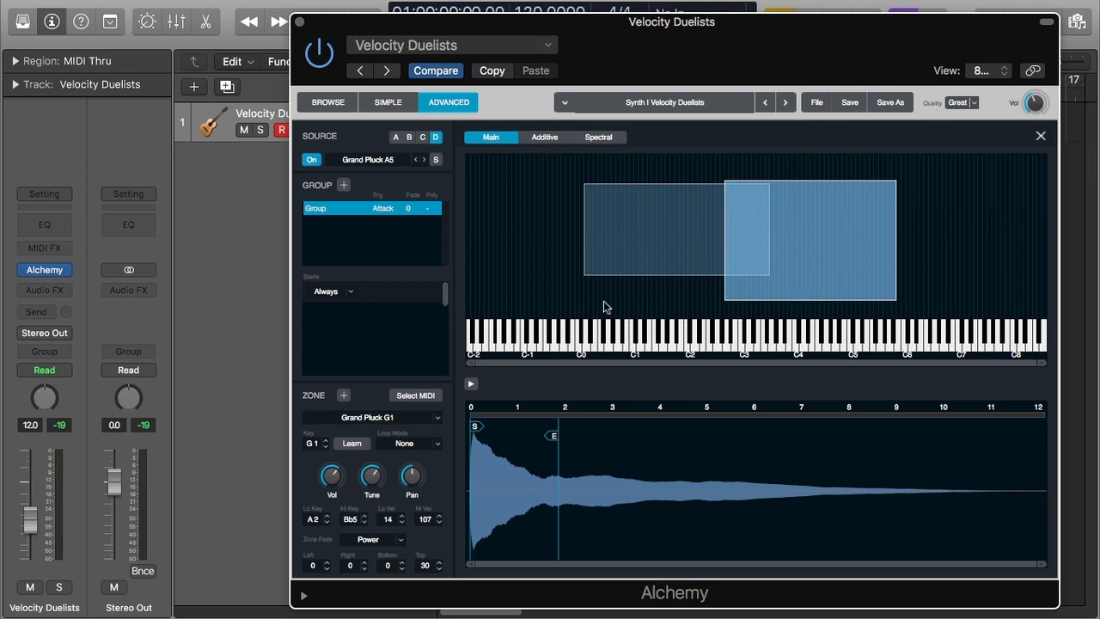
right_click(646, 229)
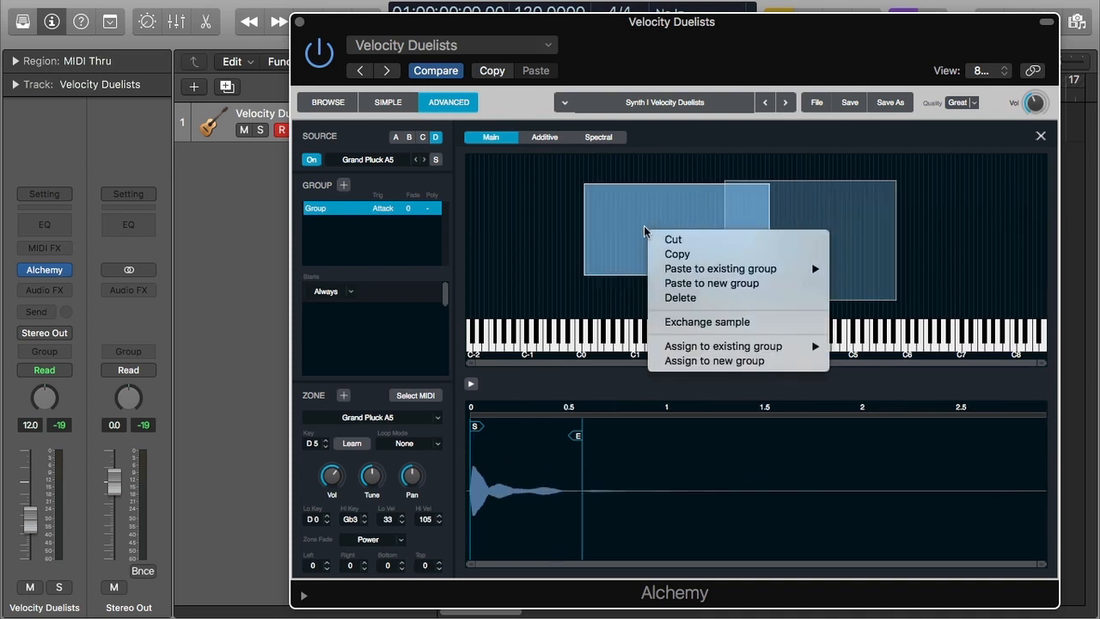
left_click(890, 276)
left_click(828, 249)
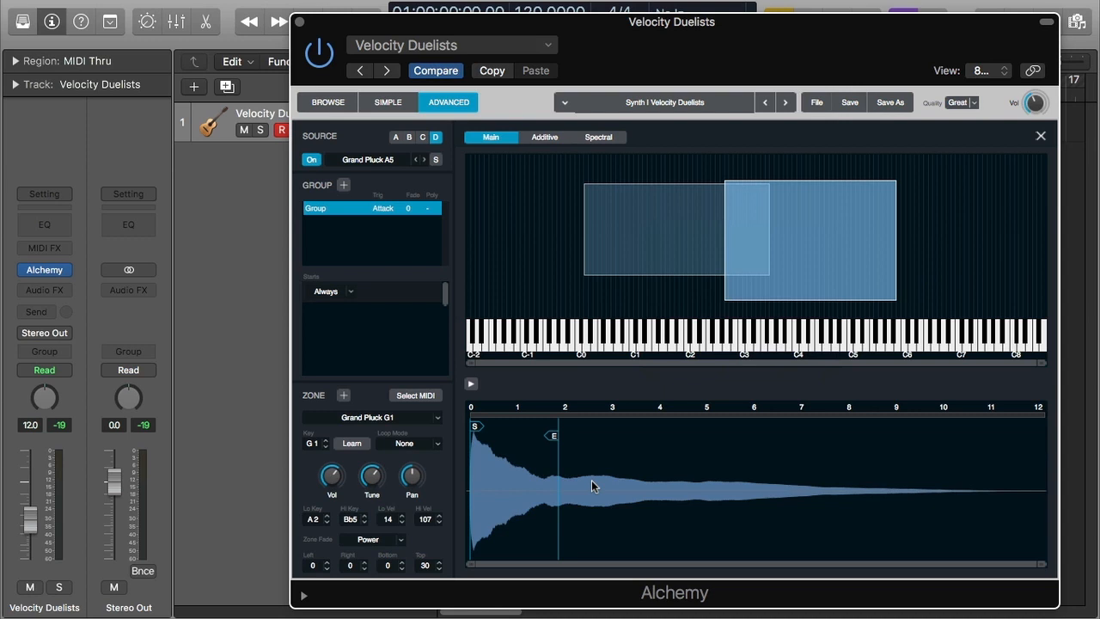
left_click(656, 251)
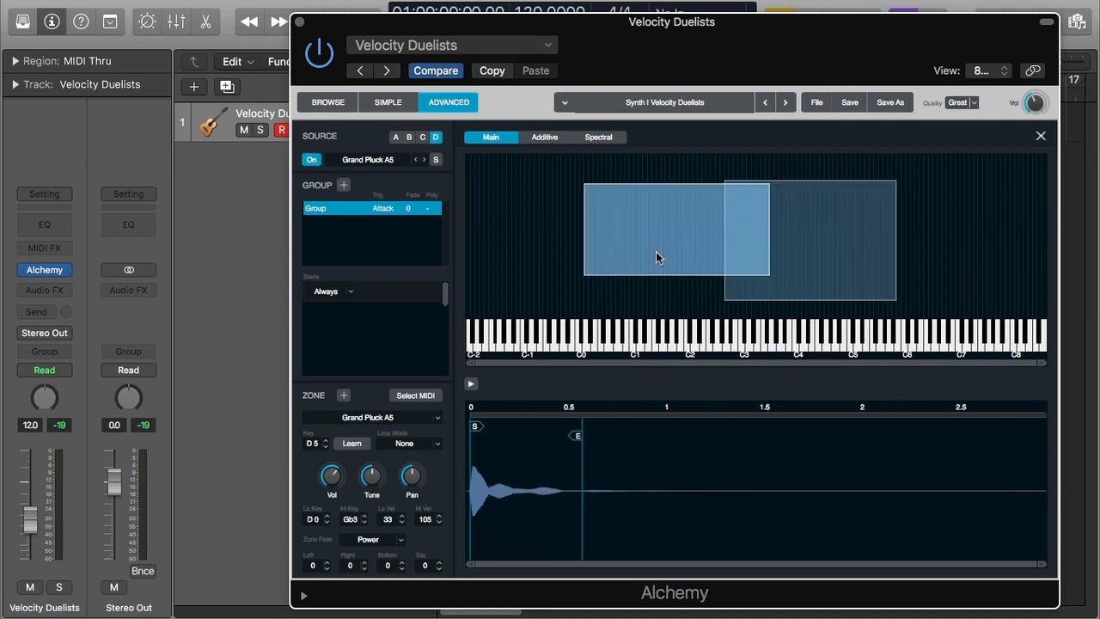
Step: Extend the Grand Pluck G1 sample by moving its end marker to about 4 seconds
left_click(773, 285)
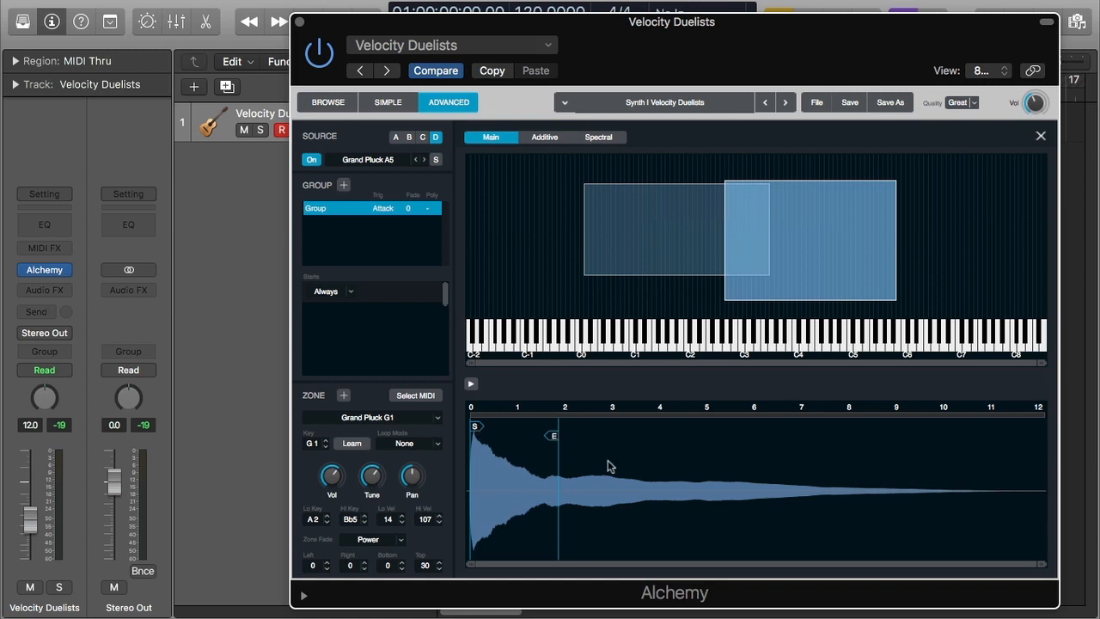
left_click_drag(554, 439, 952, 450)
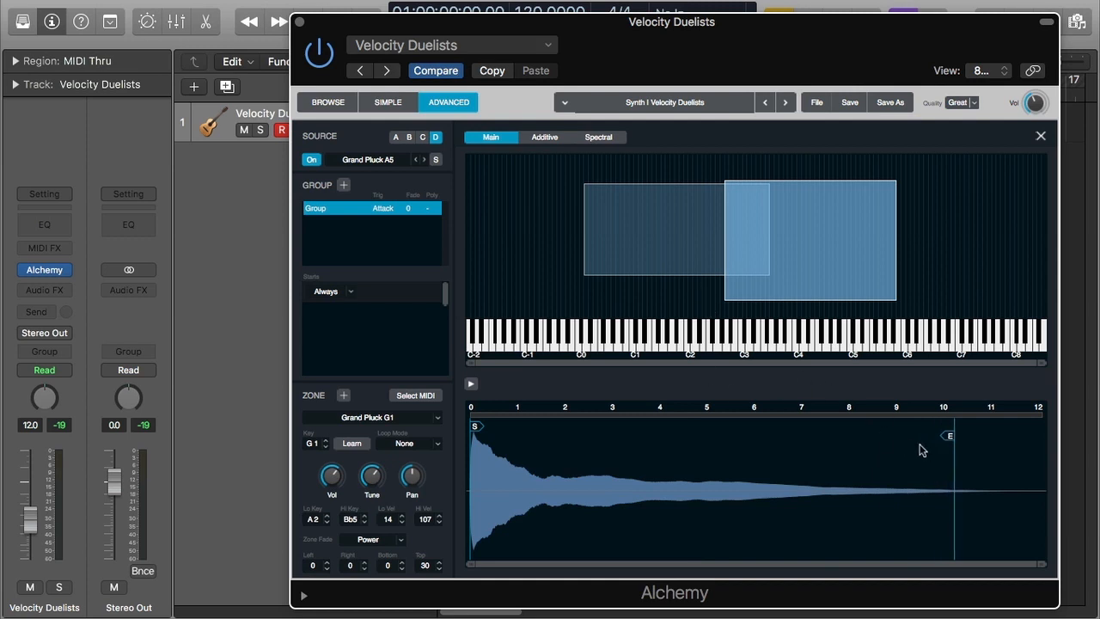
left_click_drag(949, 435, 658, 437)
Step: Shorten the Grand Pluck A5 sample by moving its end marker to about 0.46 seconds
left_click(668, 253)
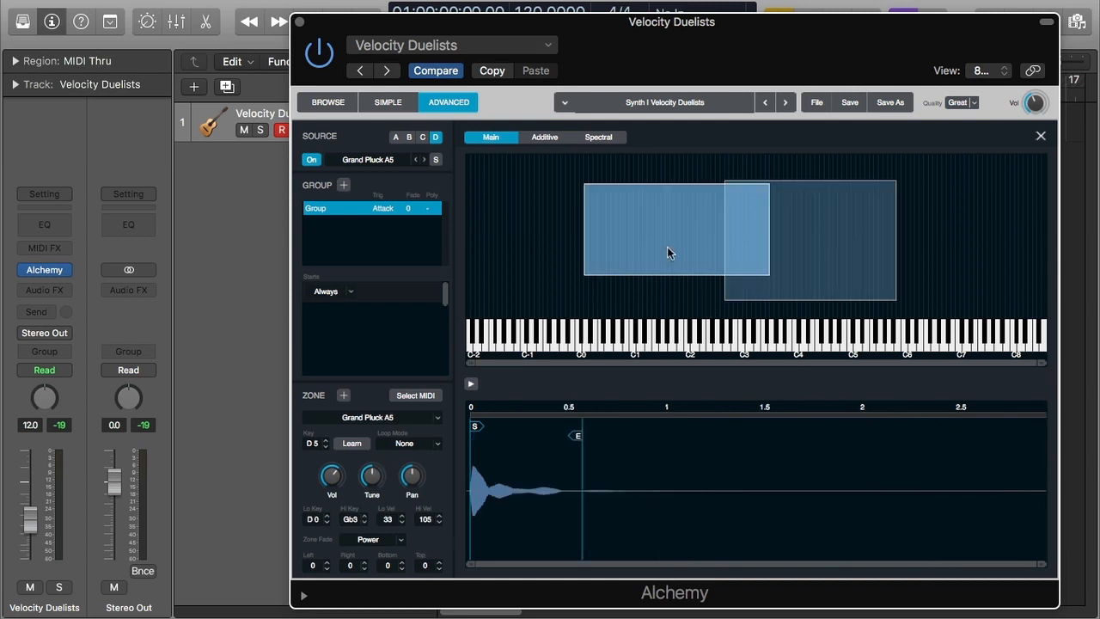
mouse_move(576, 437)
left_mouse_down()
mouse_move(1055, 439)
mouse_move(825, 437)
left_mouse_up()
mouse_move(706, 466)
left_mouse_down()
mouse_move(445, 454)
mouse_move(505, 448)
left_mouse_up()
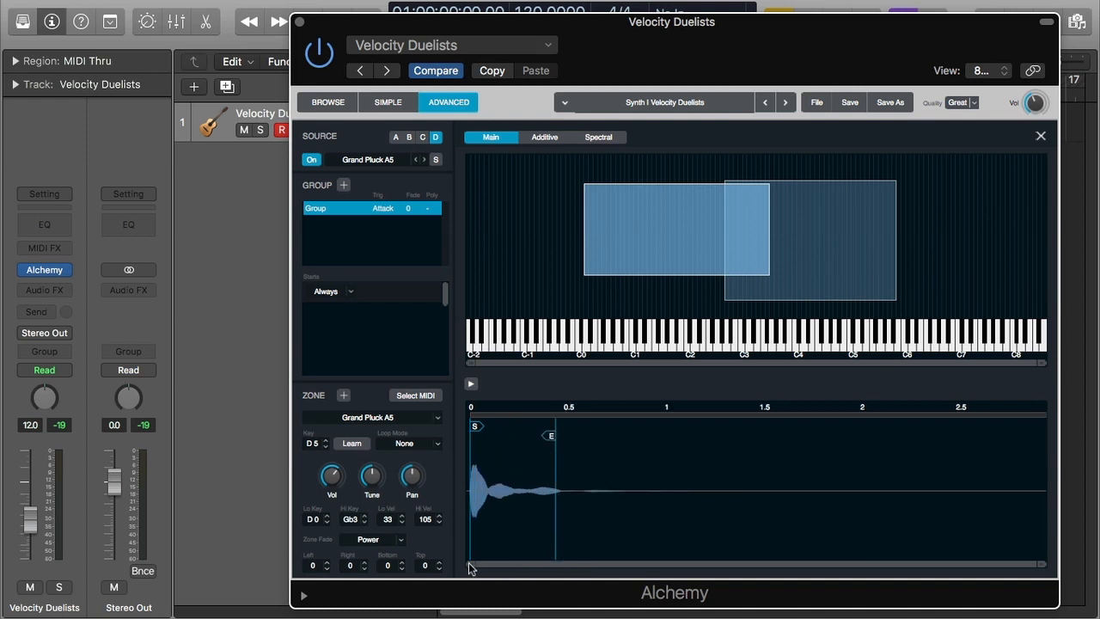
mouse_move(469, 567)
left_mouse_down()
mouse_move(574, 572)
mouse_move(465, 568)
left_mouse_up()
left_click_drag(550, 437, 555, 437)
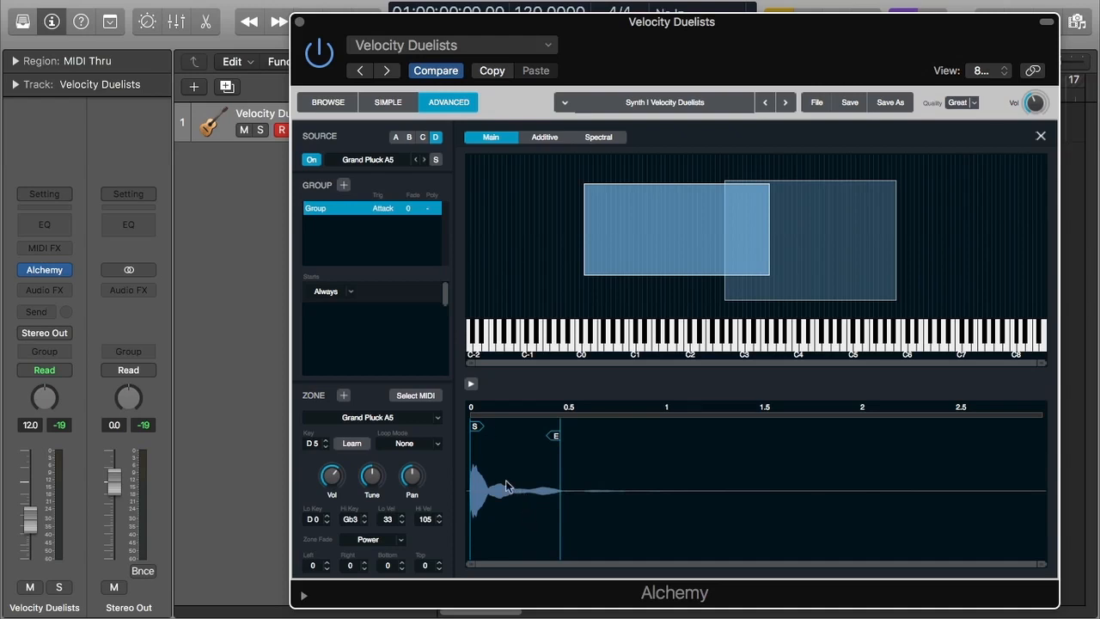
Step: Set the Grand Pluck A5 zone's loop mode to Continuous and its loop region from about 0.13 to 0.27 seconds
left_click(426, 443)
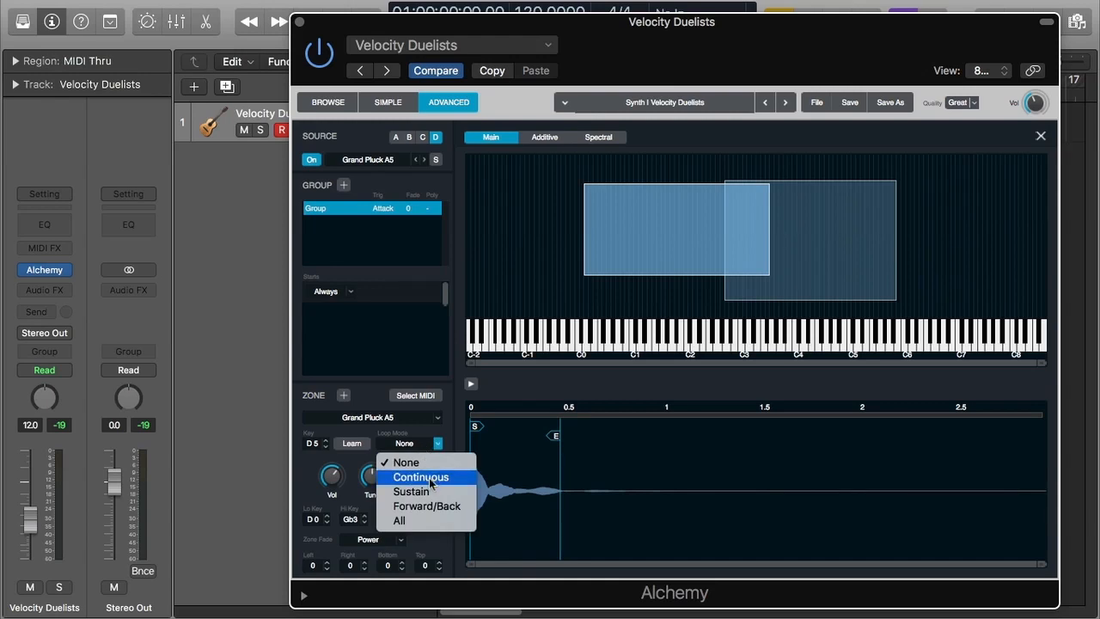
left_click(431, 478)
mouse_move(470, 418)
left_mouse_down()
mouse_move(535, 424)
mouse_move(523, 446)
mouse_move(518, 418)
mouse_move(542, 420)
mouse_move(496, 414)
mouse_move(531, 417)
mouse_move(521, 418)
left_mouse_up()
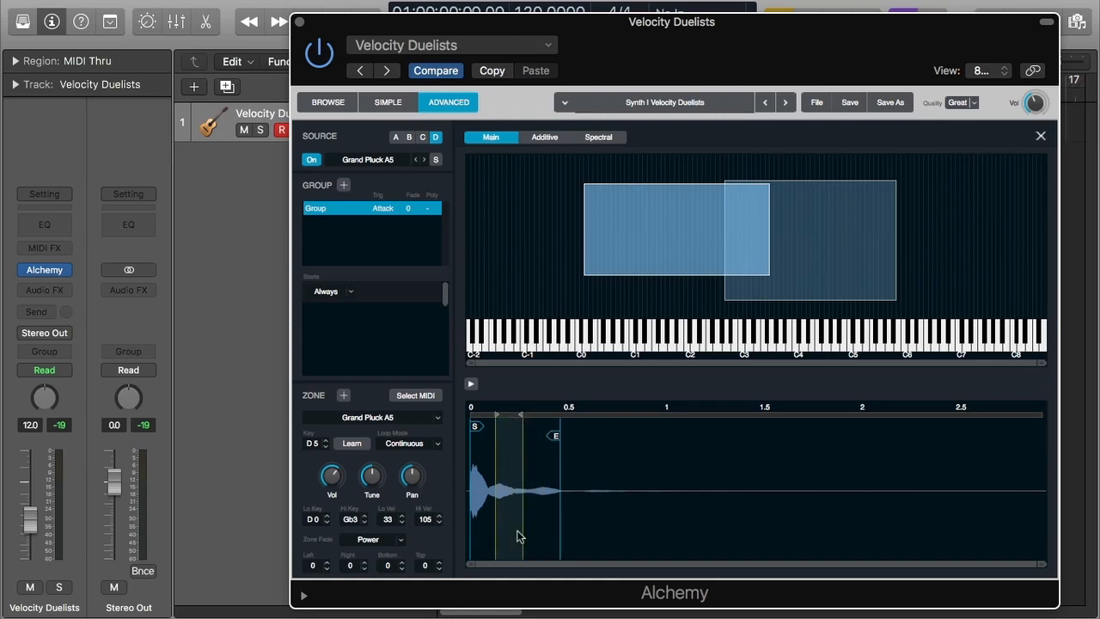
Step: Try the Sustain, Forward/Back and All loop modes on the Grand Pluck A5 zone, ending with None
left_click(423, 446)
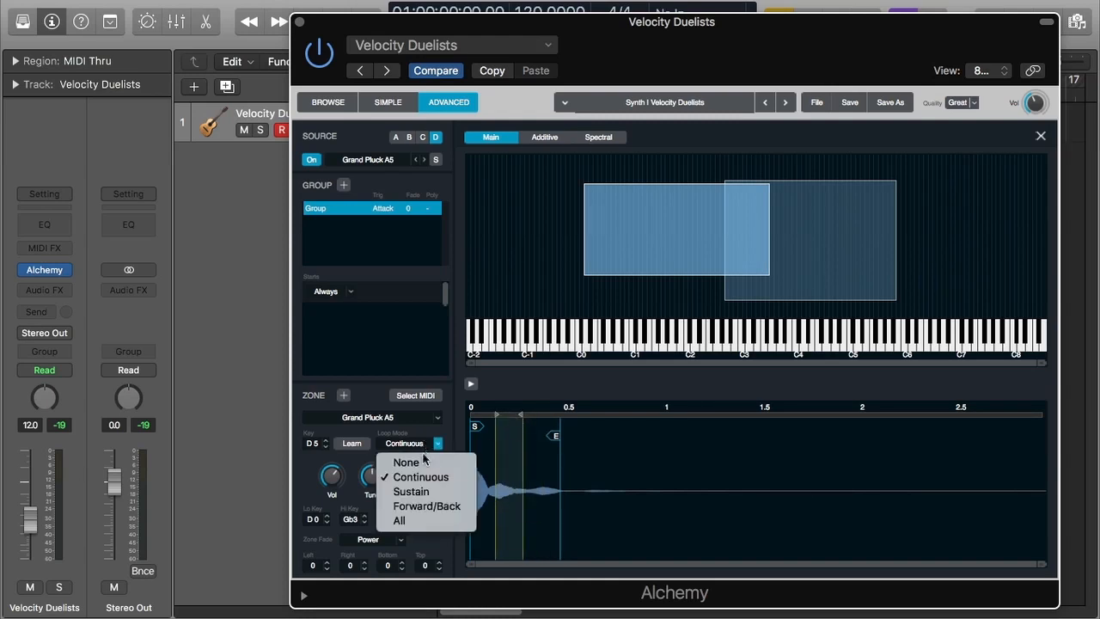
left_click(417, 491)
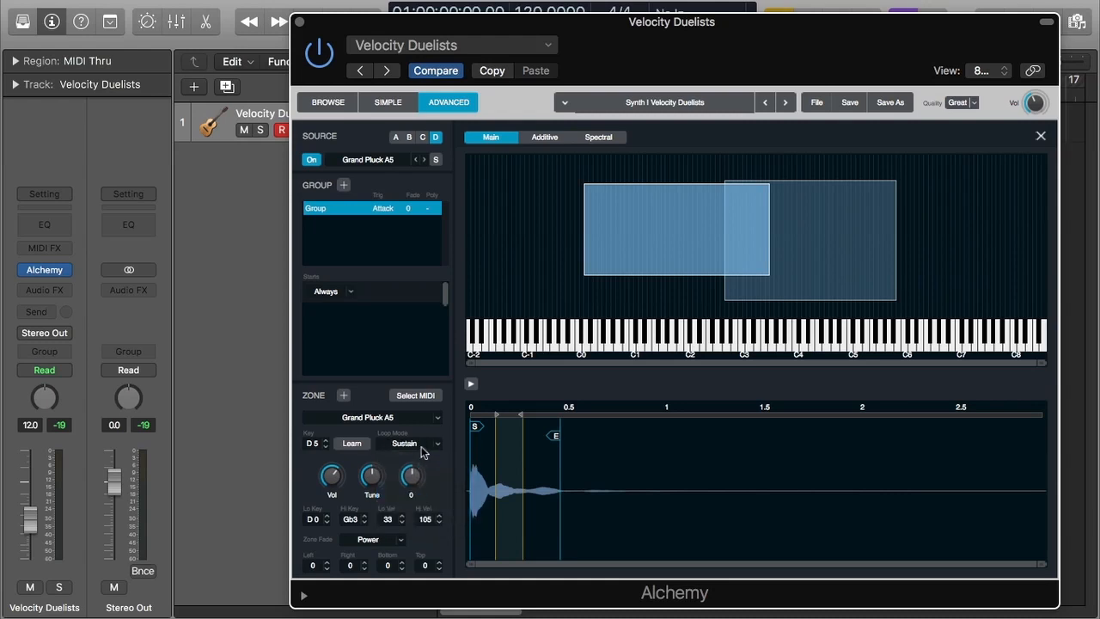
left_click(421, 449)
left_click(420, 507)
left_click(419, 448)
left_click(417, 520)
left_click(432, 447)
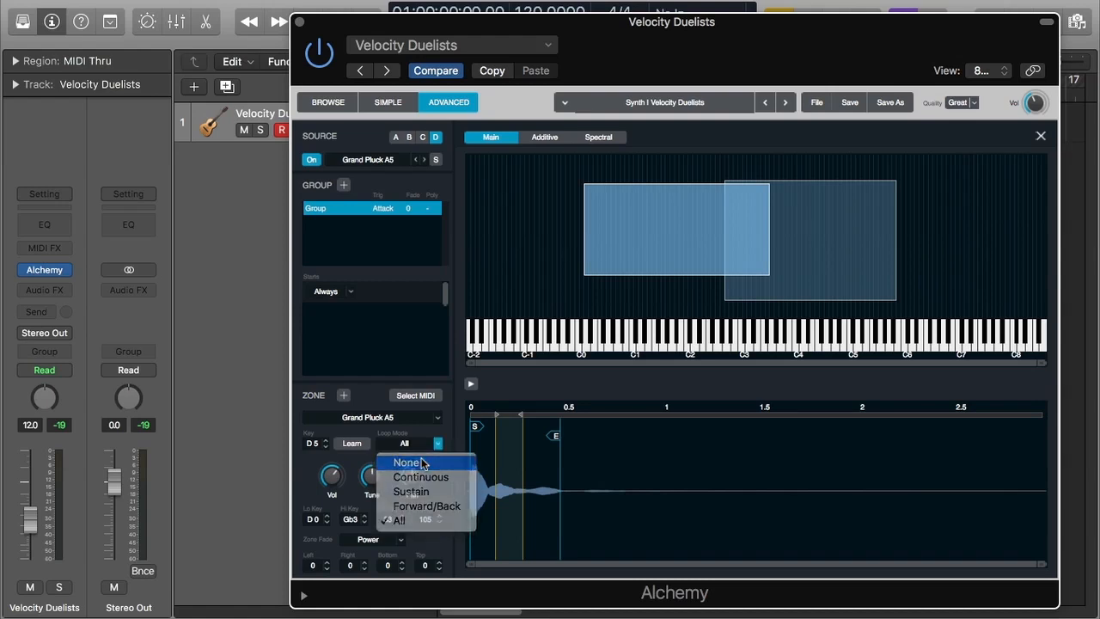
left_click(421, 463)
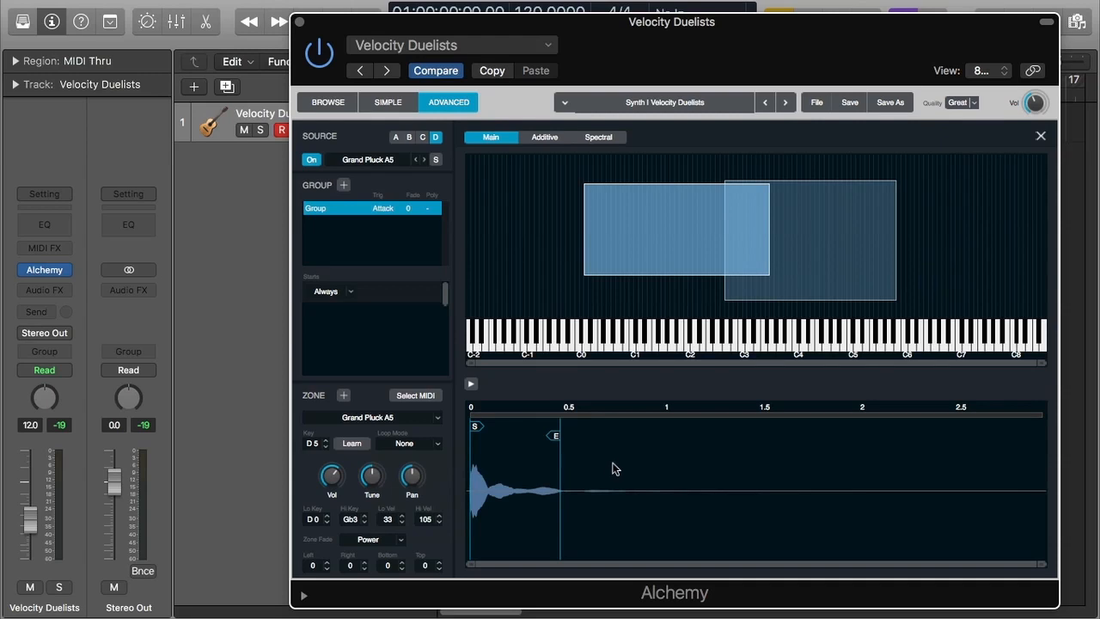
Step: Set the Grand Pluck A5 zone's loop mode to Continuous and shrink its loop to a sliver at about 0.13 seconds
left_click(418, 445)
left_click(417, 478)
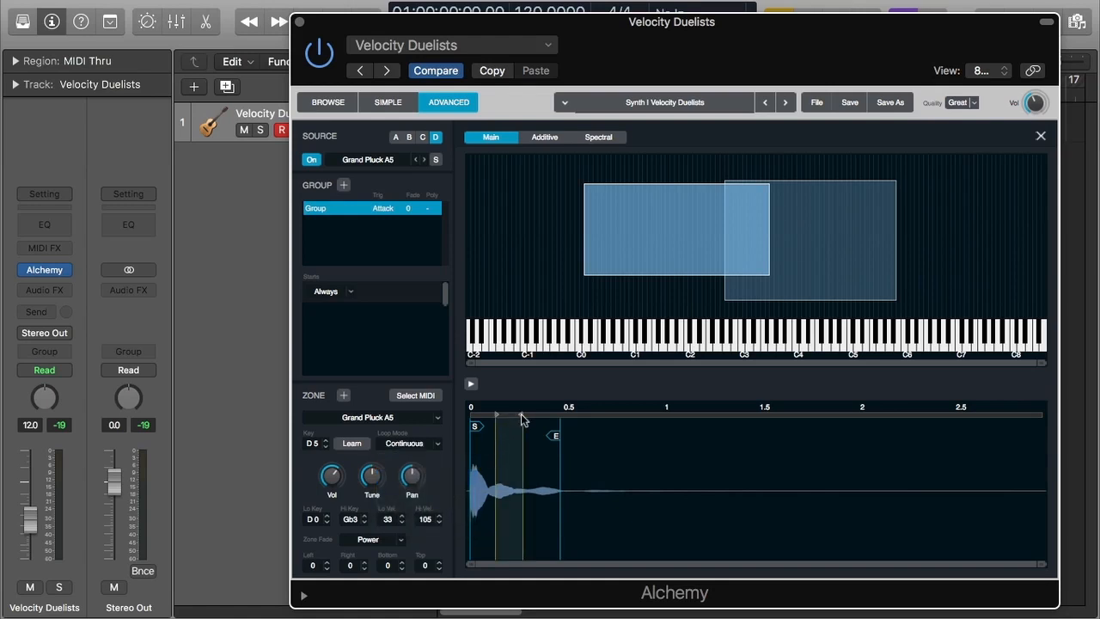
left_click_drag(522, 418, 497, 419)
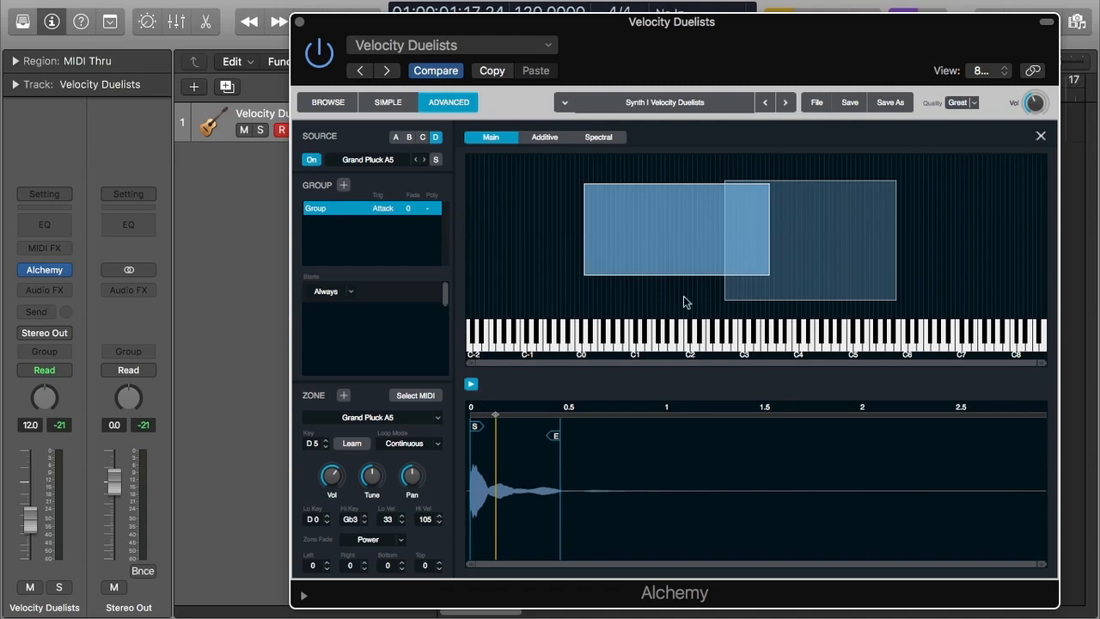
Step: Preview the Grand Pluck G1 sample, stop its playback, and compare its zone with the looped Grand Pluck A5 zone
left_click(811, 277)
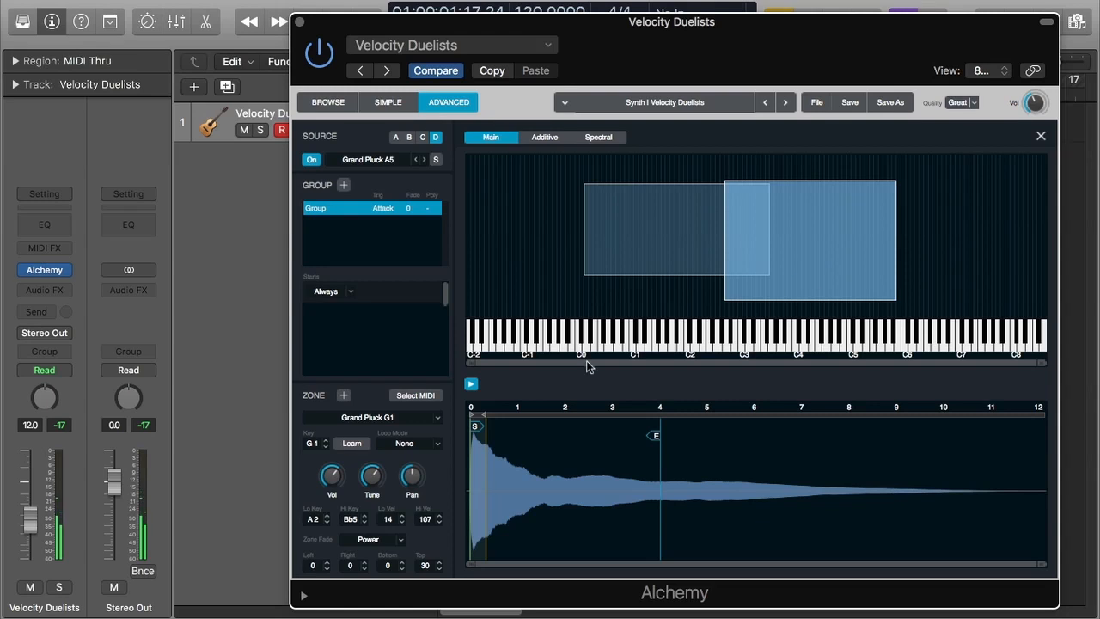
left_click(471, 384)
left_click(682, 252)
left_click(851, 245)
Step: Preview the looped Grand Pluck A5 sample and set its zone's loop mode to Sustain
left_click(697, 248)
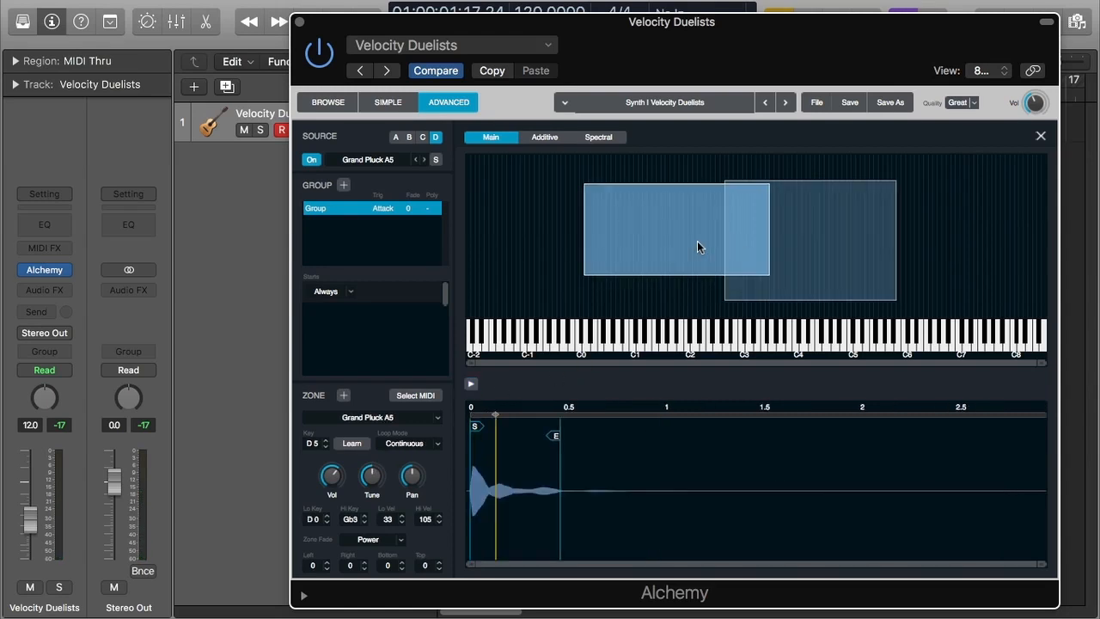
left_click(472, 385)
left_click(425, 446)
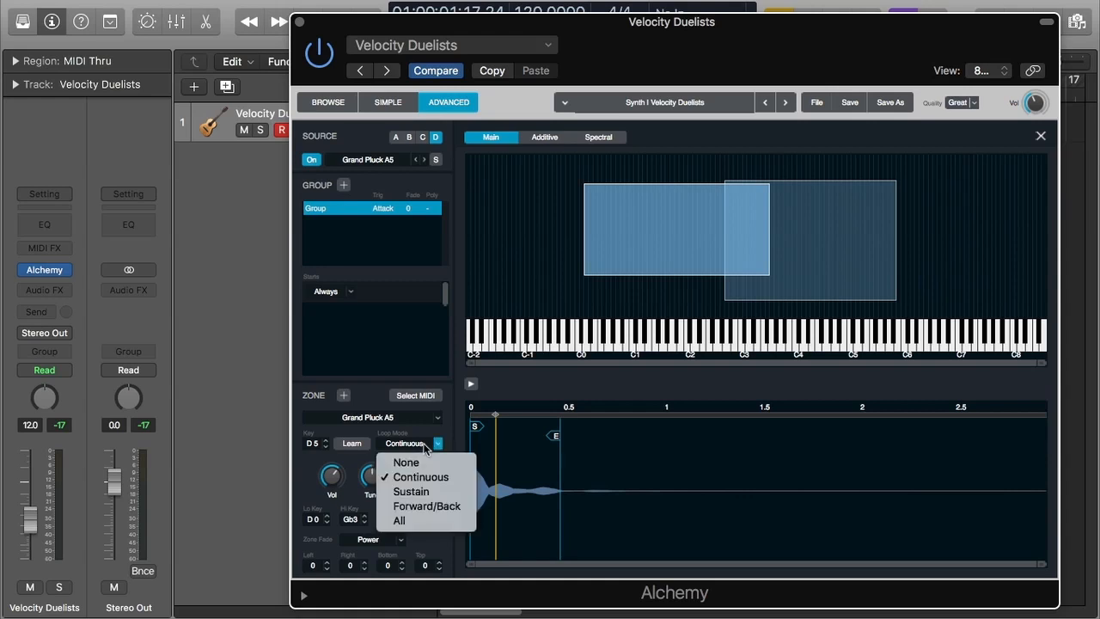
left_click(413, 490)
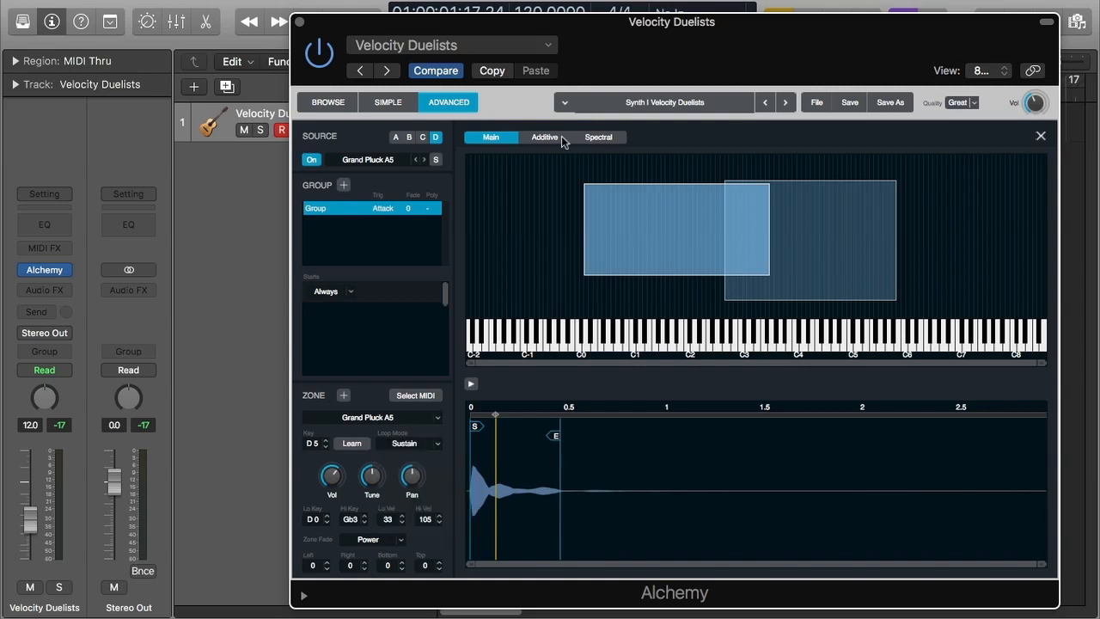
Step: Show source C and switch its Grand Pluck F5 zone's loop mode to None and back to Continuous
left_click(422, 138)
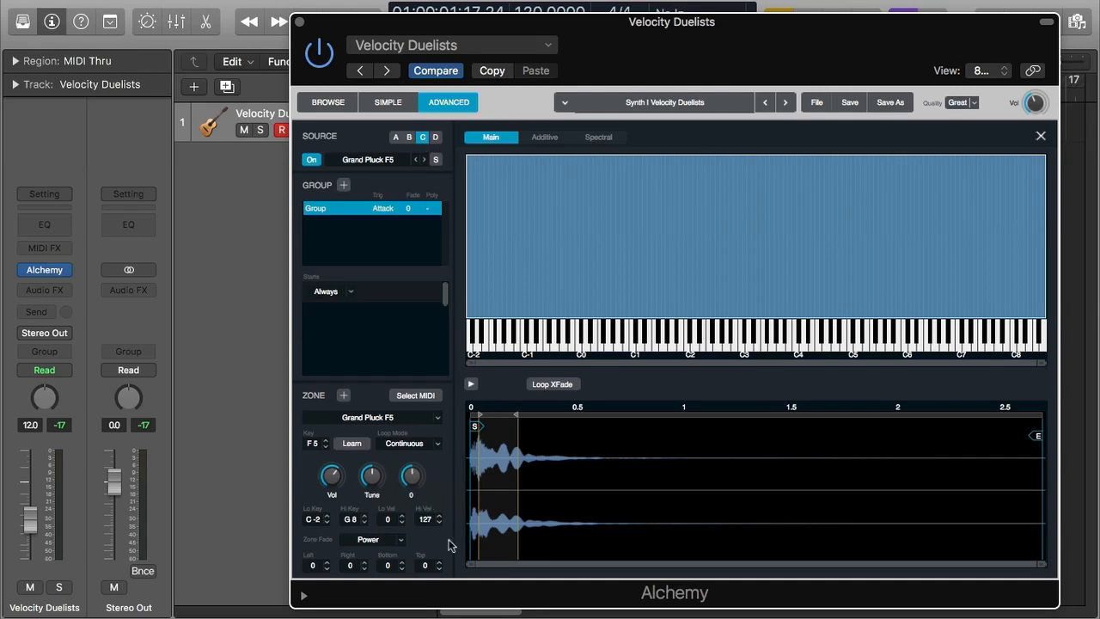
left_click(420, 443)
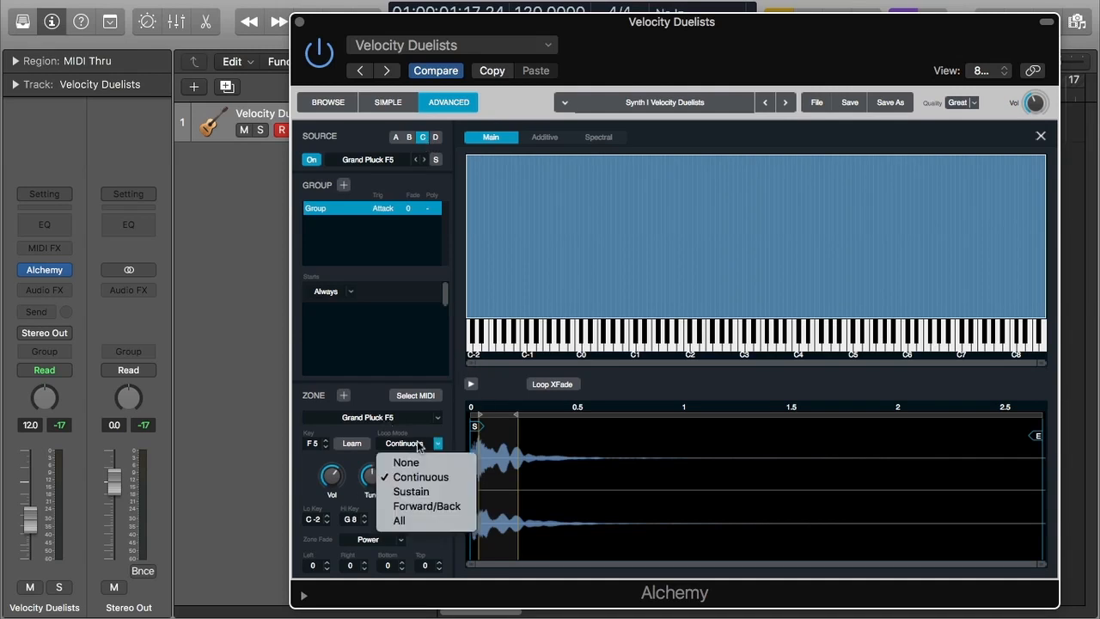
left_click(419, 469)
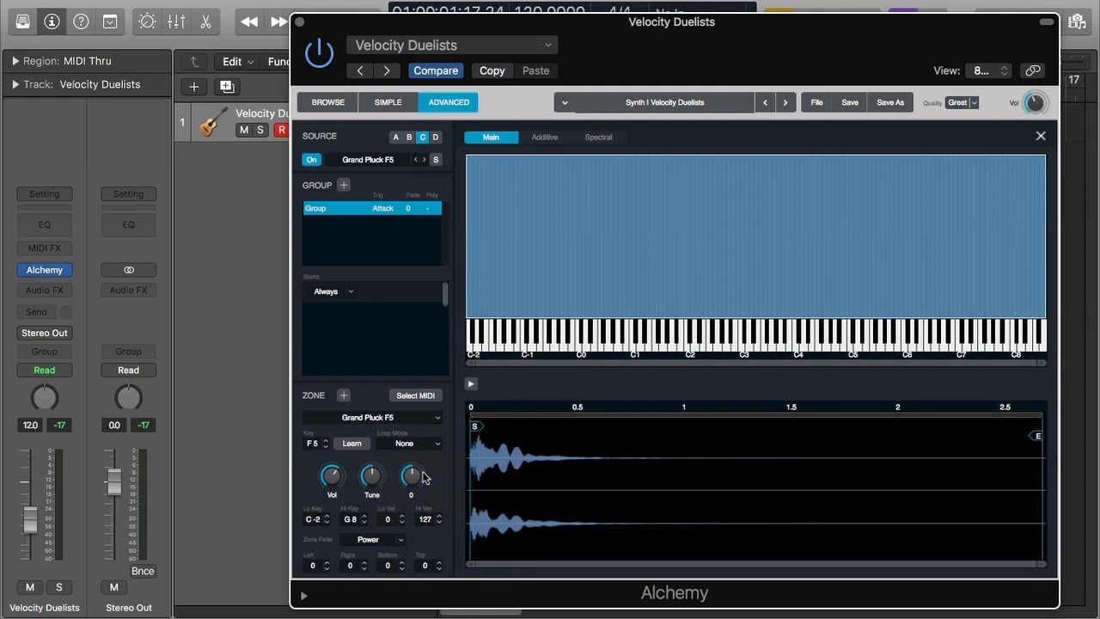
left_click(426, 444)
left_click(425, 477)
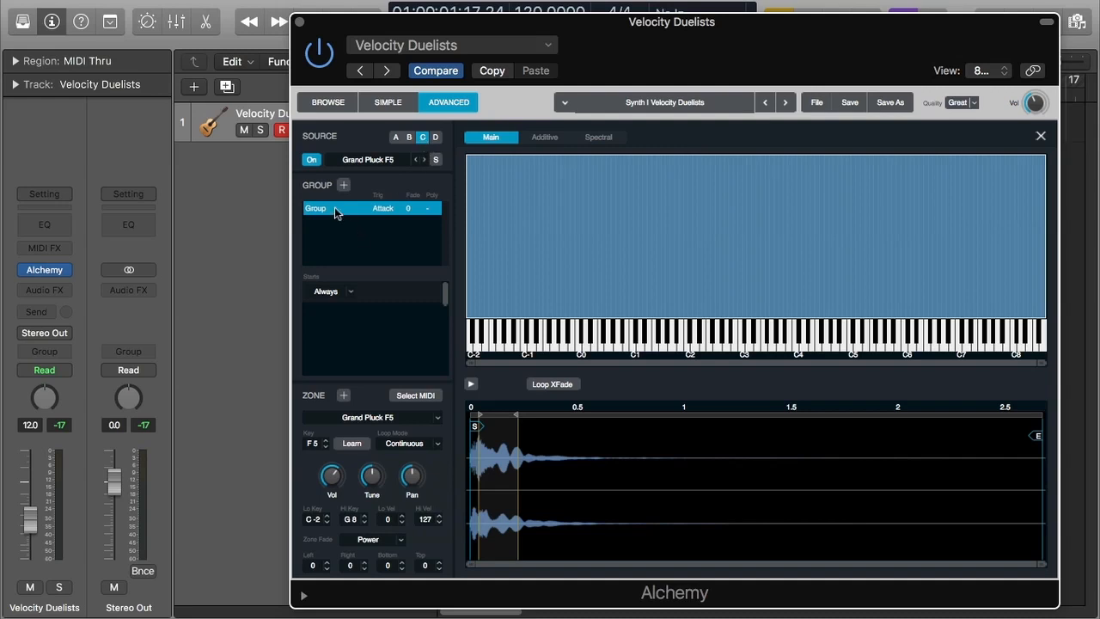
Step: Try the Sustain and Forward/Back loop modes on the Grand Pluck F5 zone, leaving it on Forward/Back
left_click(412, 443)
left_click(414, 491)
left_click(418, 445)
left_click(429, 503)
left_click(425, 454)
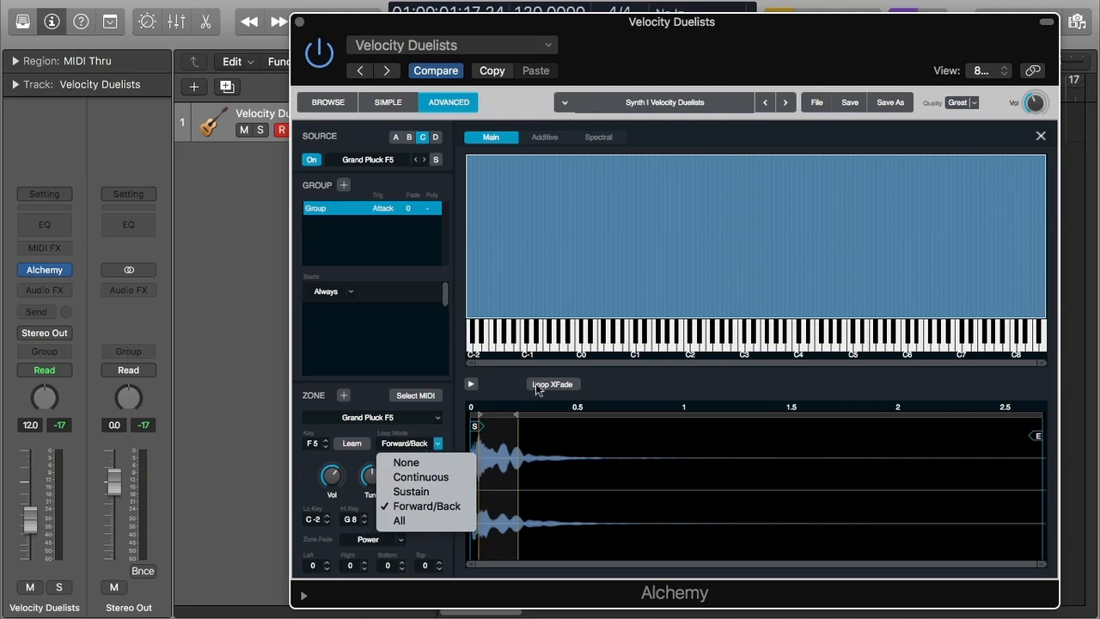
left_click(440, 432)
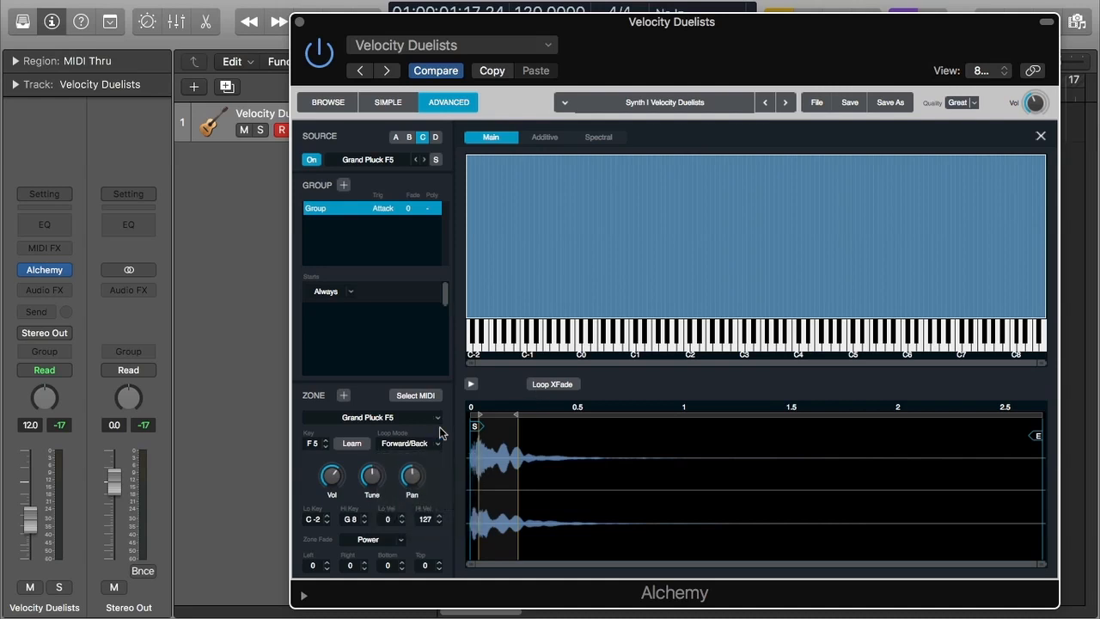
Step: Enable Loop XFade for the Grand Pluck F5 zone, with its loop end at about 0.58 seconds and Continuous loop mode
left_click(540, 387)
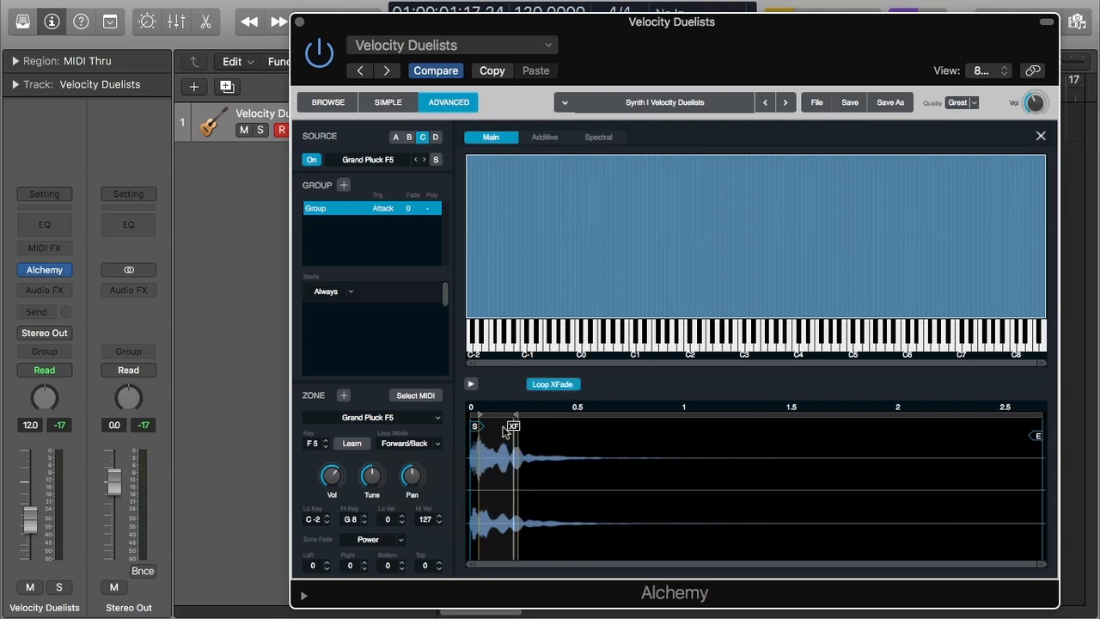
left_click_drag(515, 419, 592, 429)
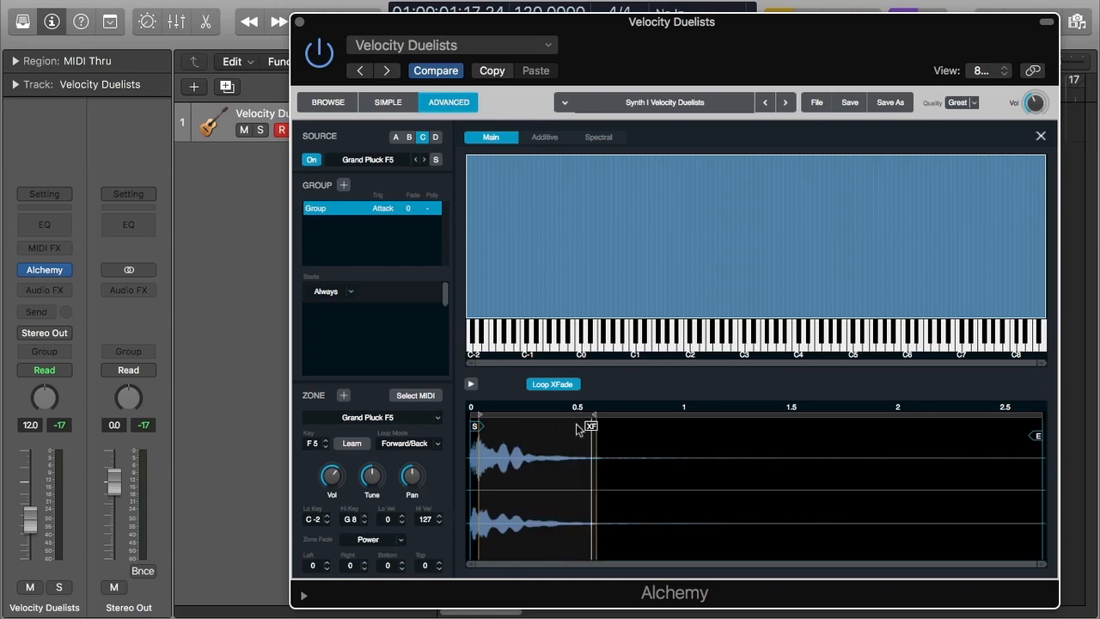
left_click(418, 444)
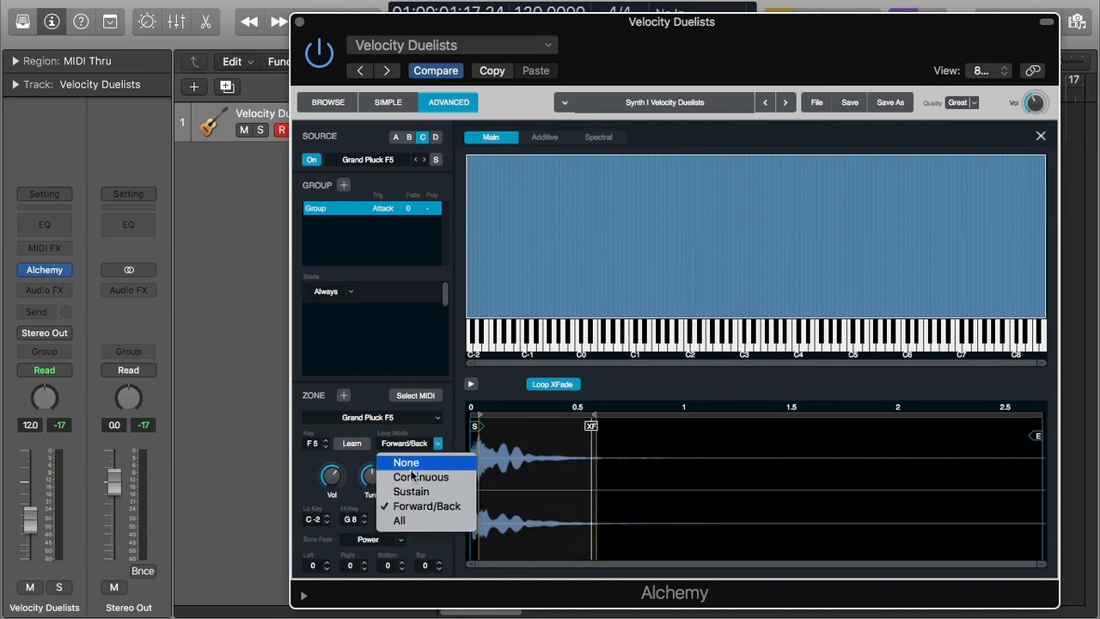
left_click(418, 477)
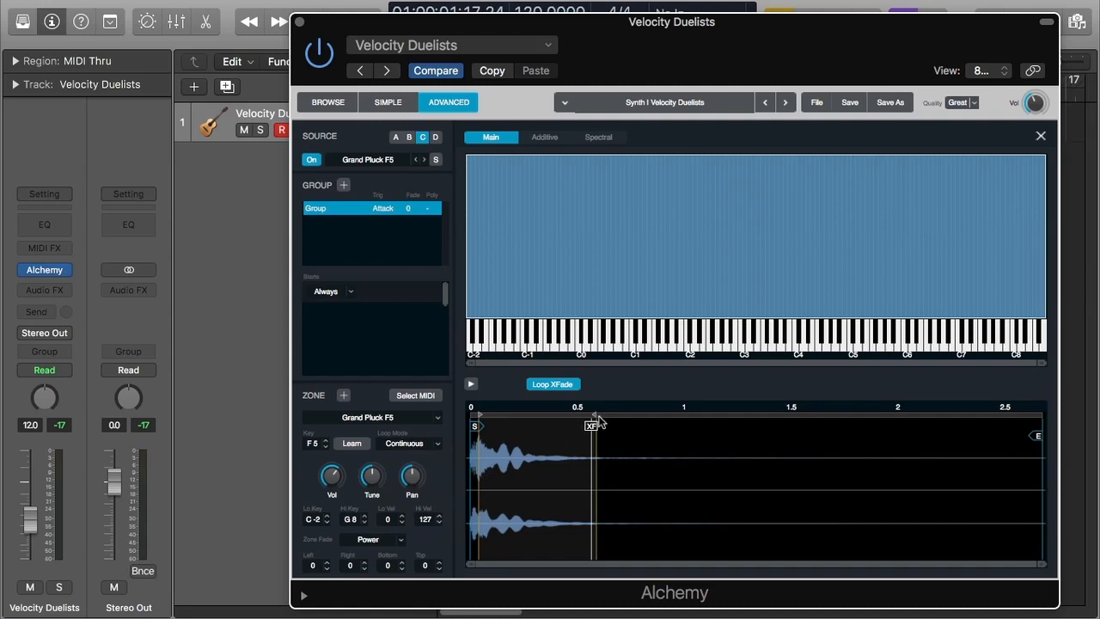
Step: Set the Grand Pluck F5 loop region from about 0.4 to 1.55 seconds and move the crossfade marker to about 1.17 seconds
left_click_drag(592, 422, 636, 424)
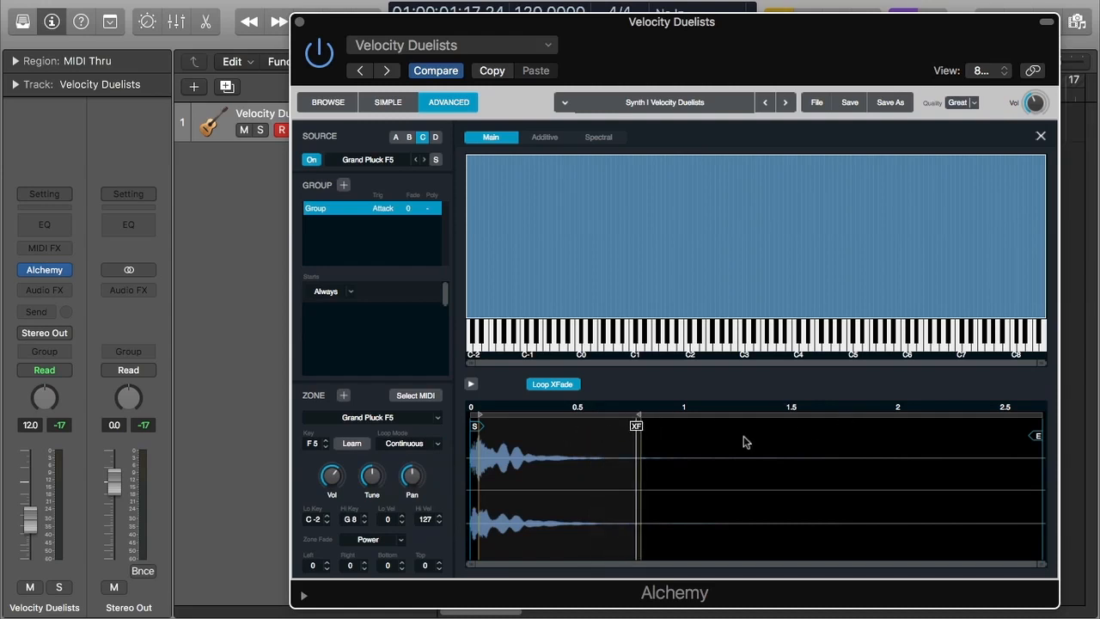
left_click_drag(636, 424, 799, 431)
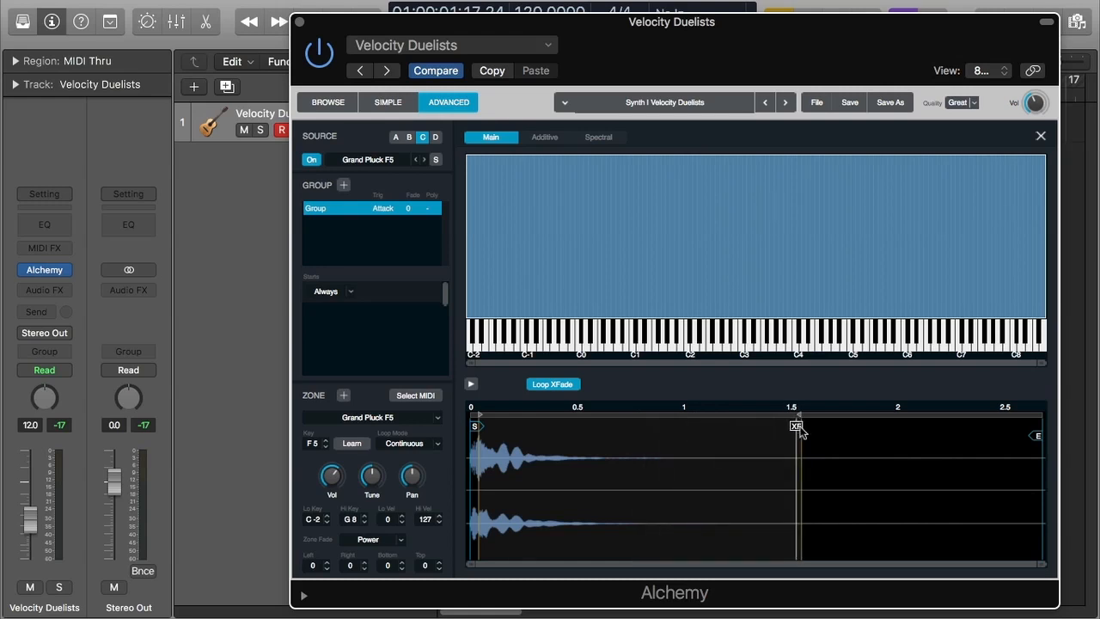
left_click_drag(483, 422, 557, 423)
left_click_drag(797, 431, 656, 442)
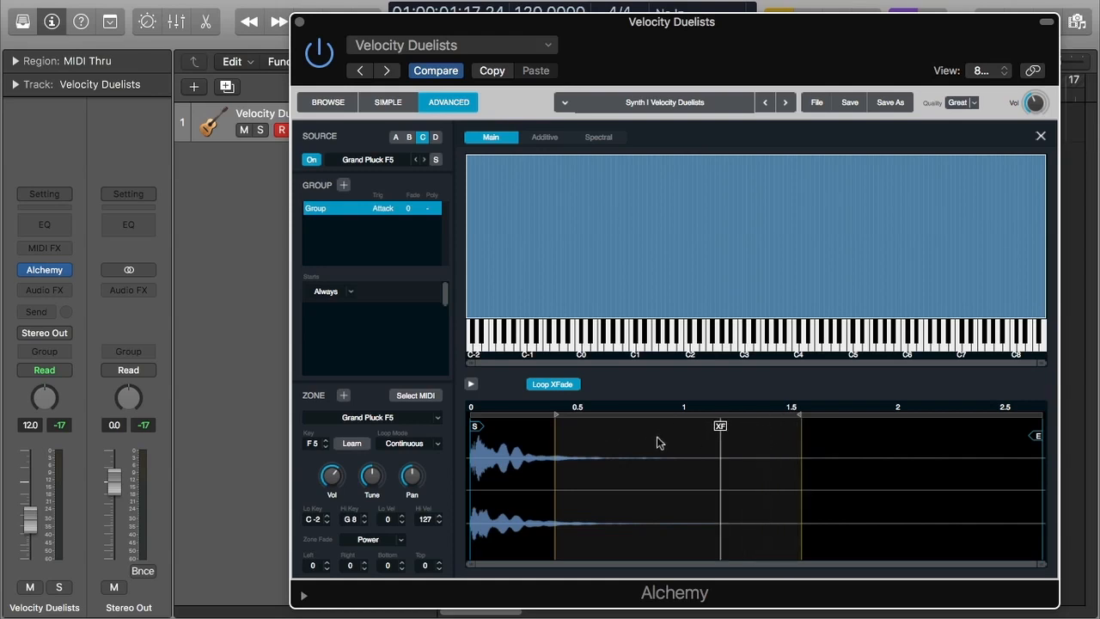